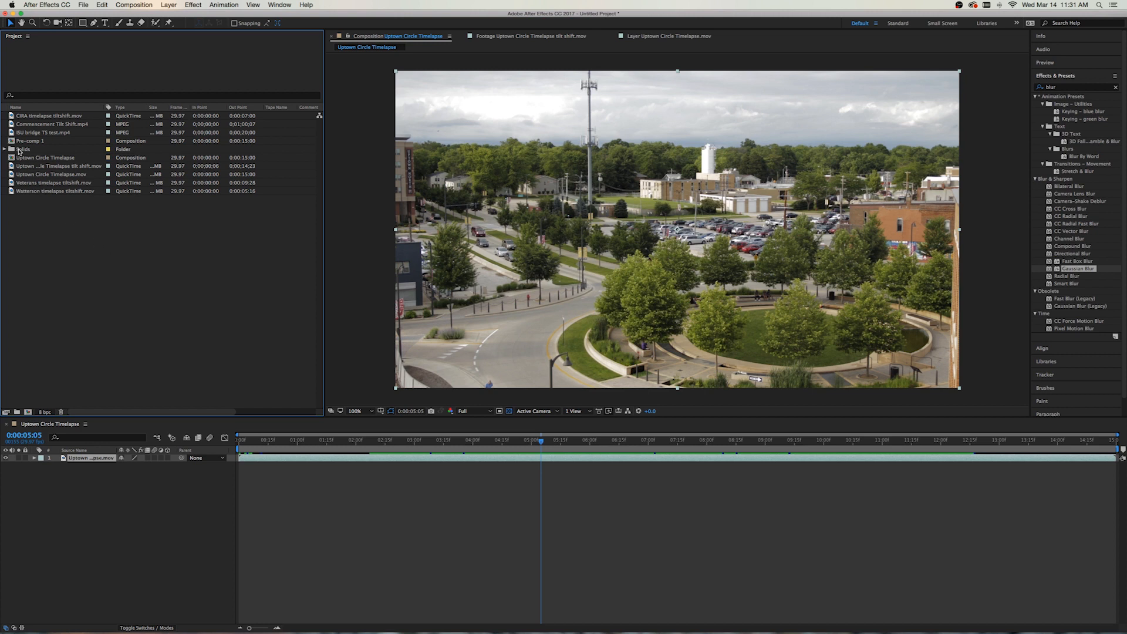
- Open the Uptown Circle Timelapse tilt shift.mov footage and review its miniature effect by playing and scrubbing through it
click(13, 167)
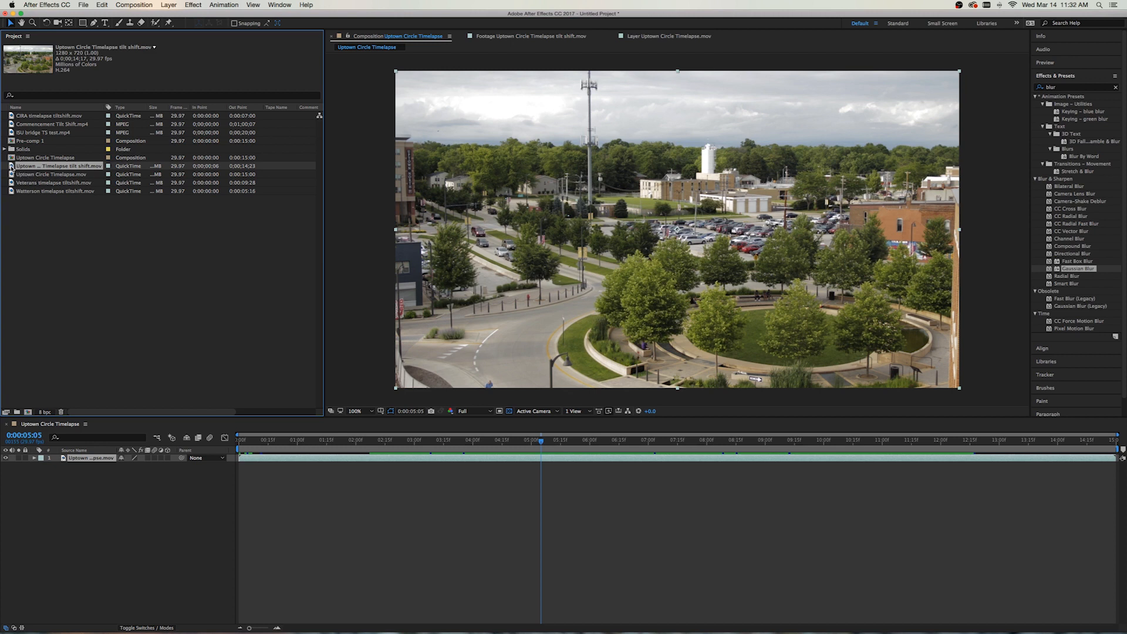
double_click(11, 168)
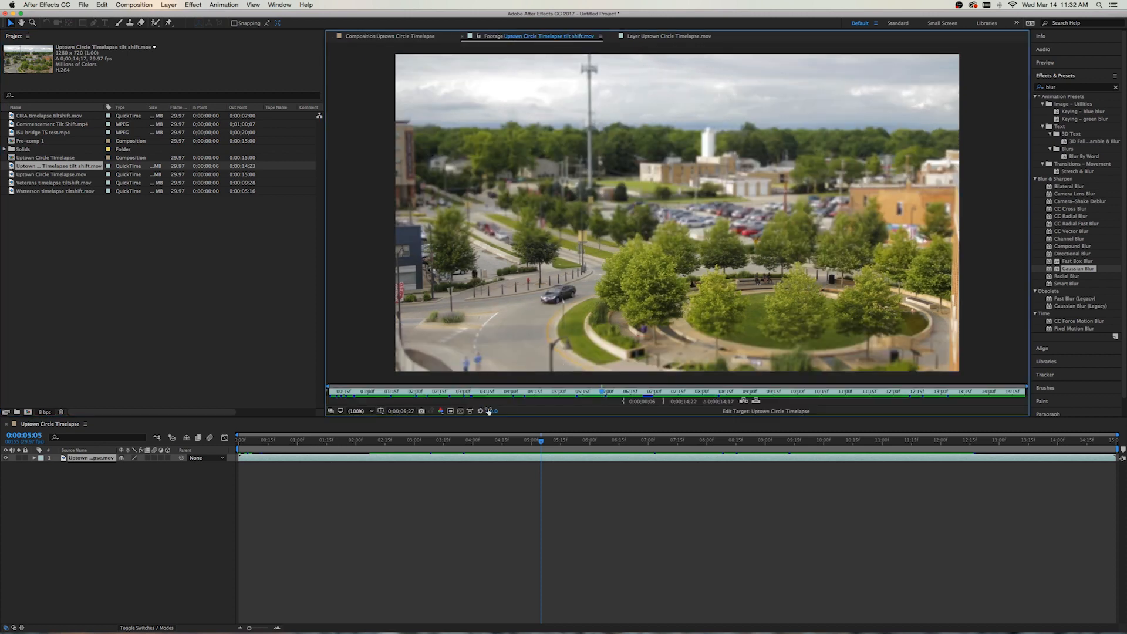
drag(419, 395, 523, 397)
key(space)
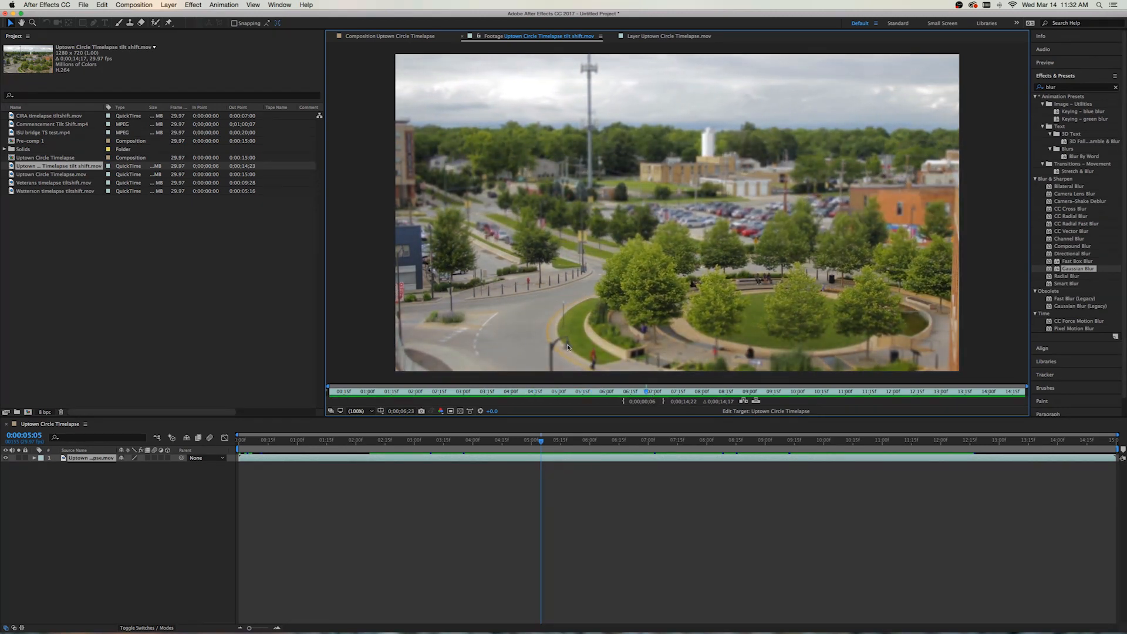
click(630, 394)
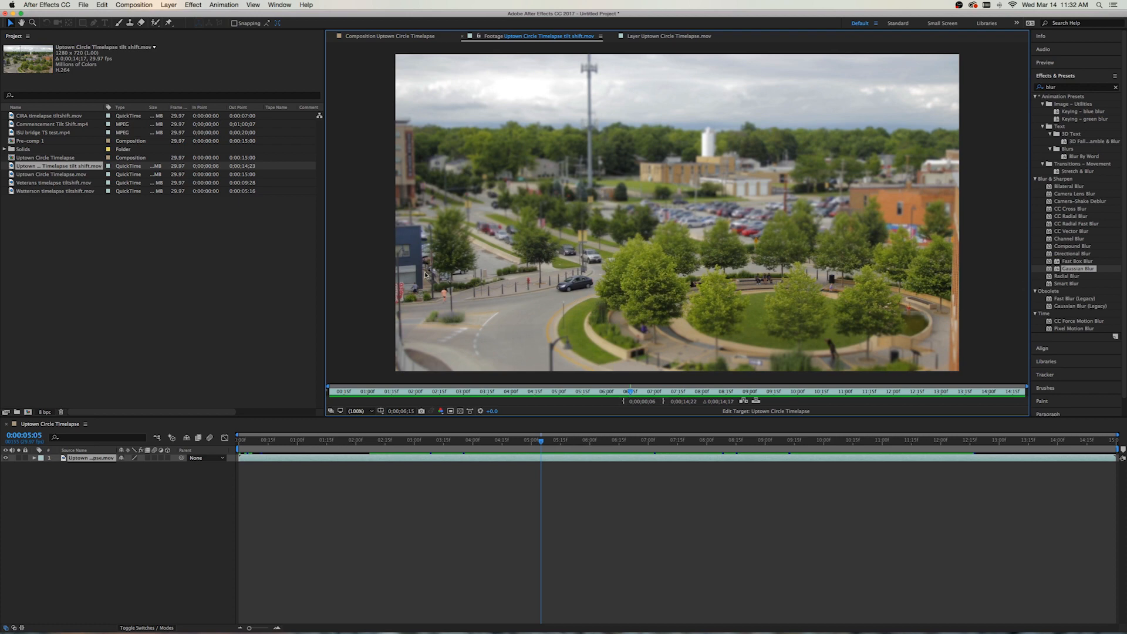
- Review the original Uptown Circle Timelapse.mov footage by scrubbing through it, and open its layer from the timeline
click(11, 175)
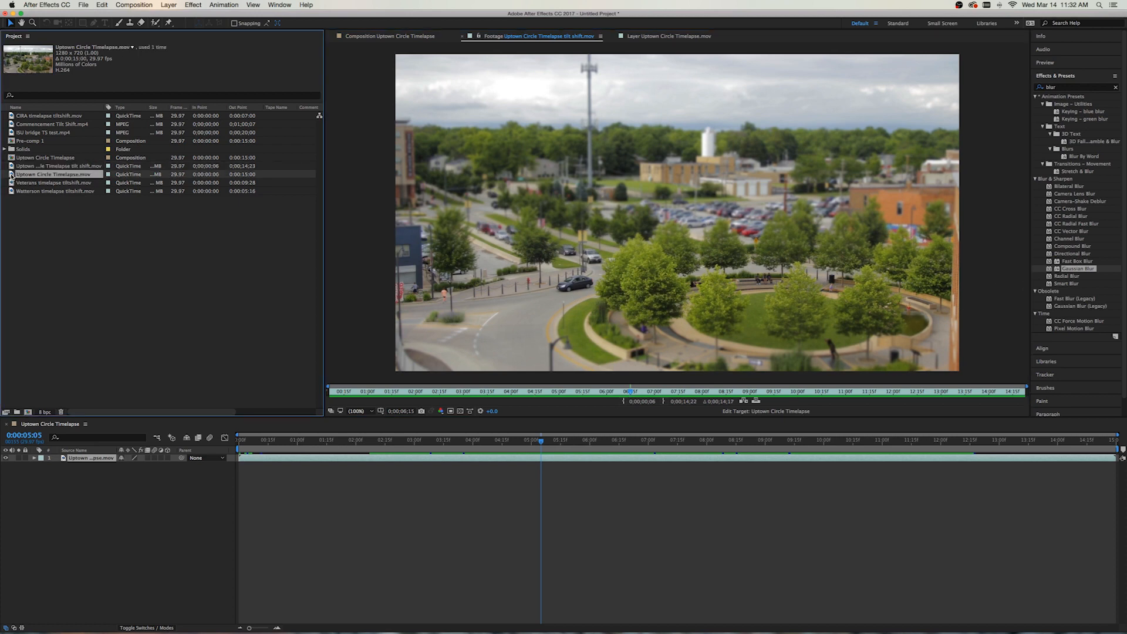
double_click(12, 175)
drag(446, 391, 460, 396)
drag(362, 394, 394, 400)
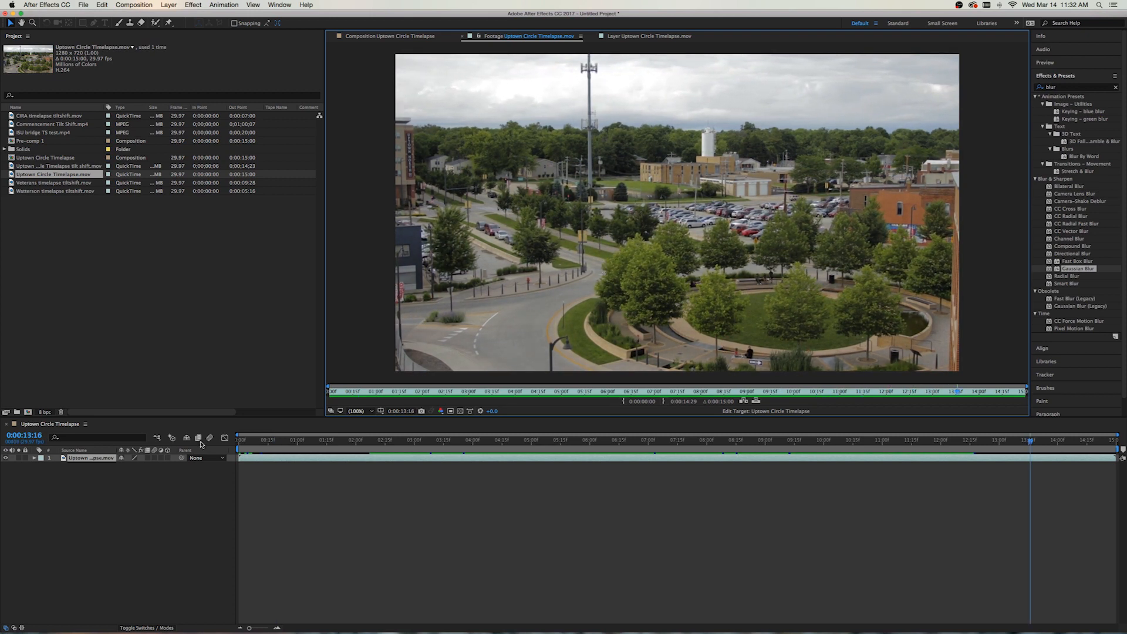
double_click(63, 457)
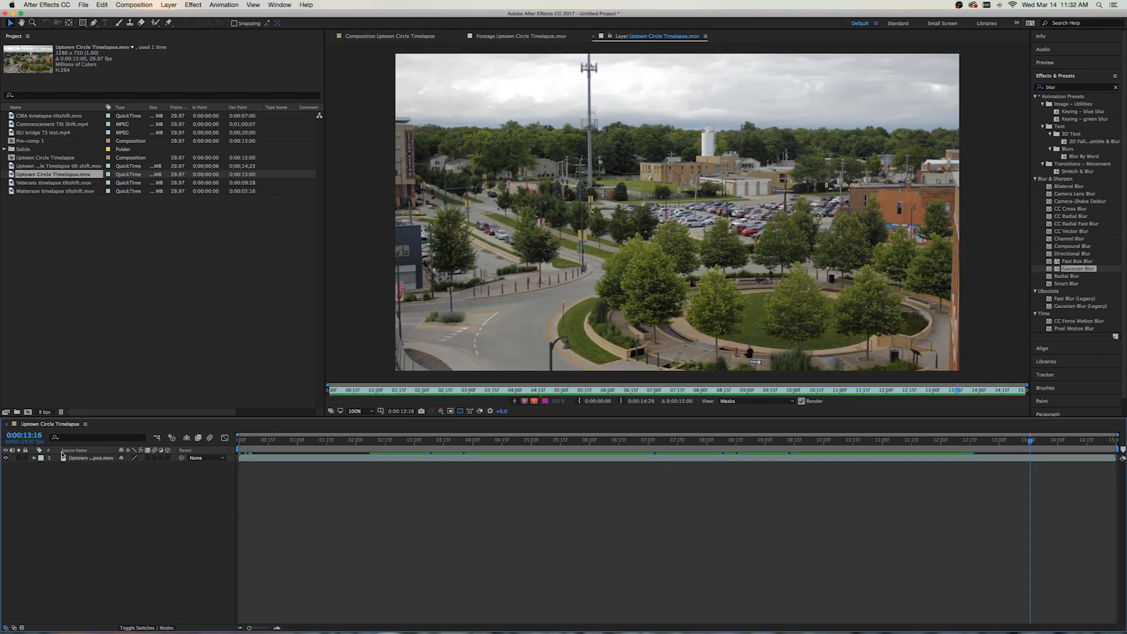
right_click(12, 175)
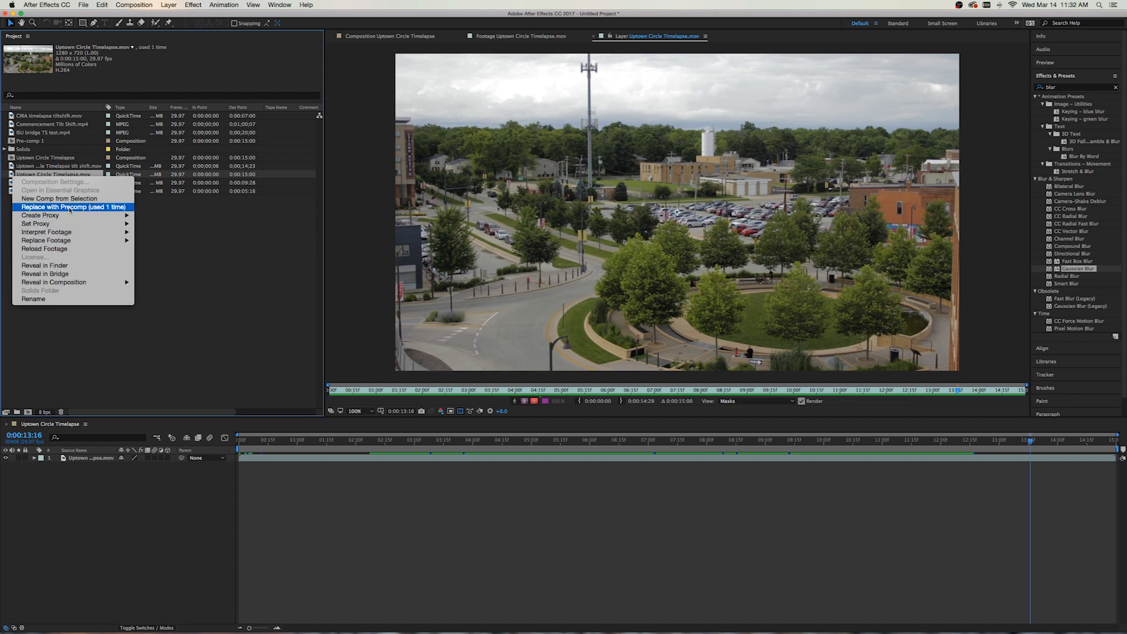
click(185, 221)
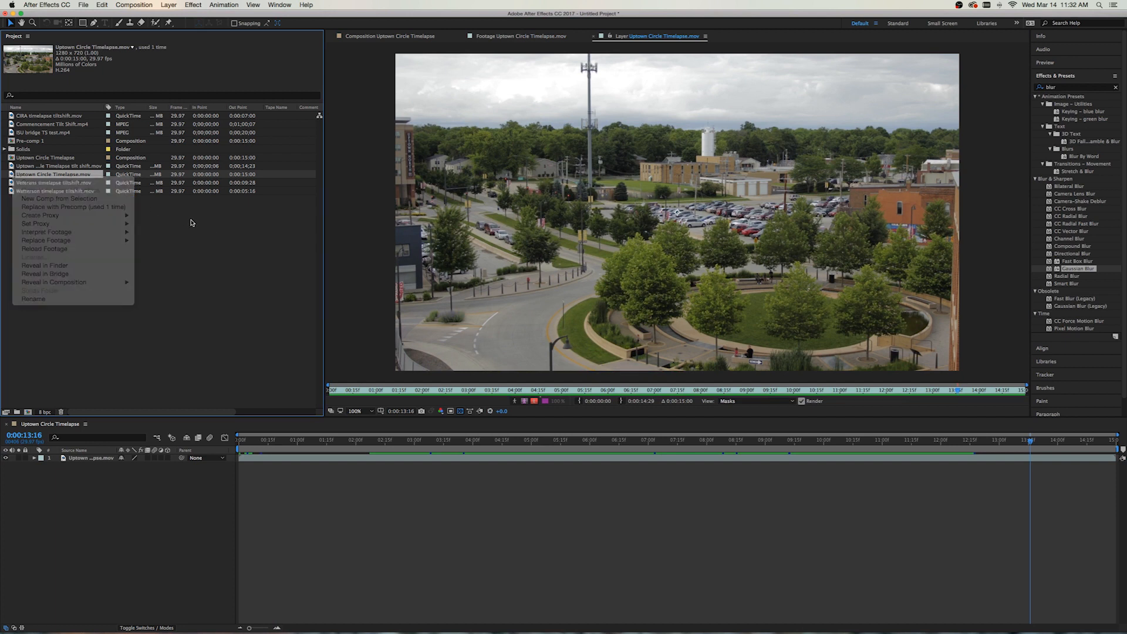
- Trim the Uptown Circle Timelapse composition to a work area starting at 0:00:00:02 and preview it up to 0:00:04:16
click(13, 160)
click(33, 424)
mouse_move(255, 441)
mouse_down()
mouse_move(235, 444)
mouse_move(245, 448)
mouse_up()
right_click(272, 451)
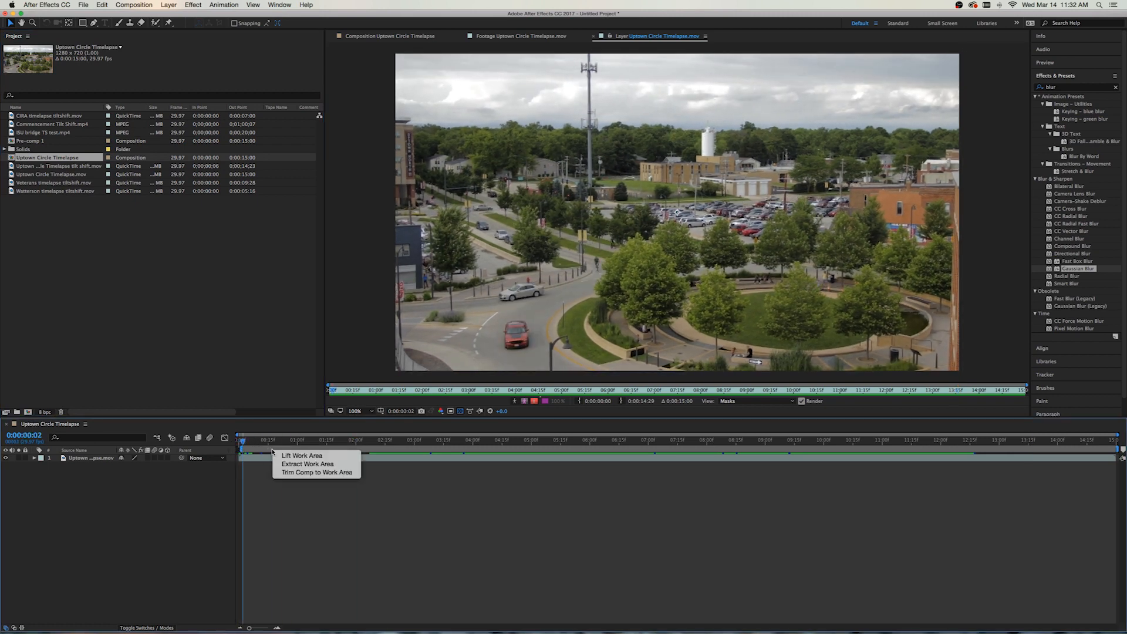
click(306, 472)
key(space)
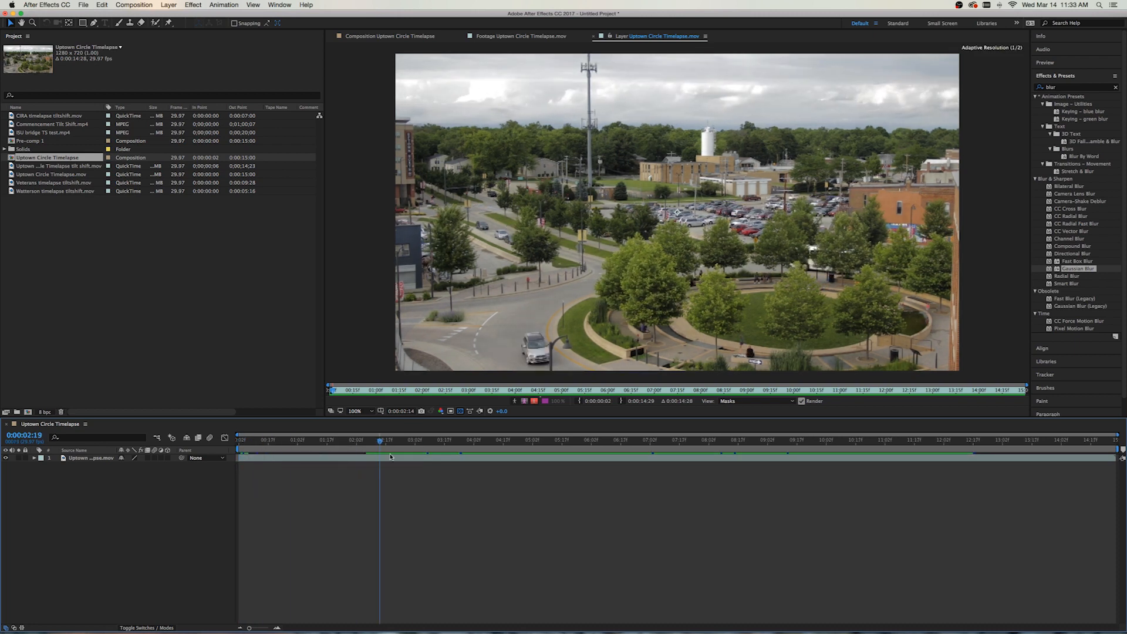
drag(369, 455, 501, 468)
- Add a new adjustment layer above the timelapse clip
click(36, 249)
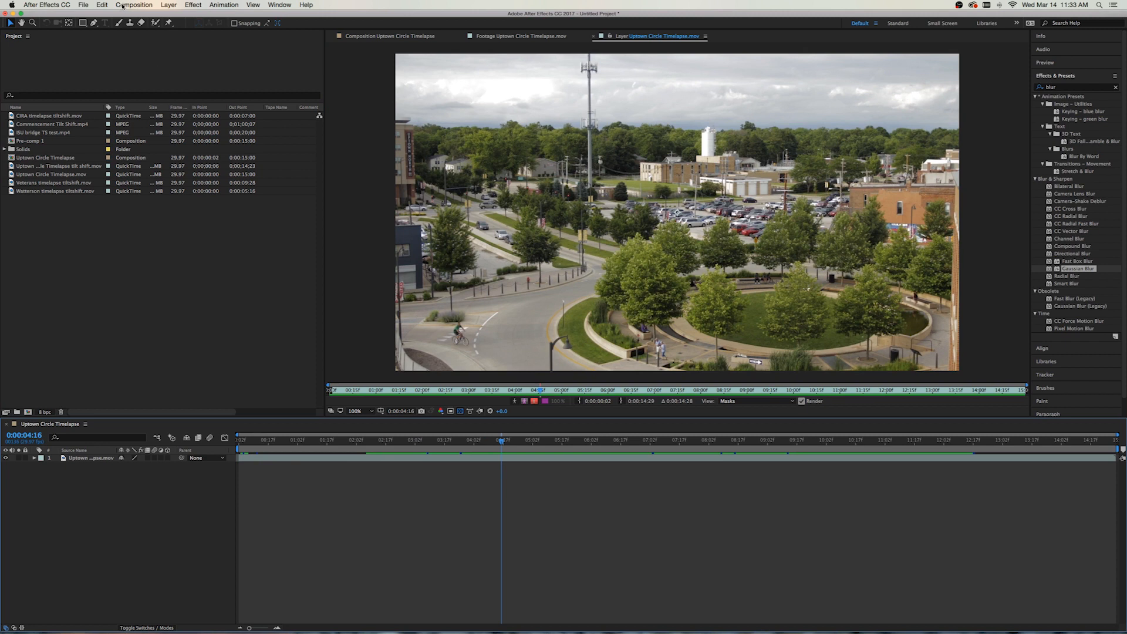
click(169, 5)
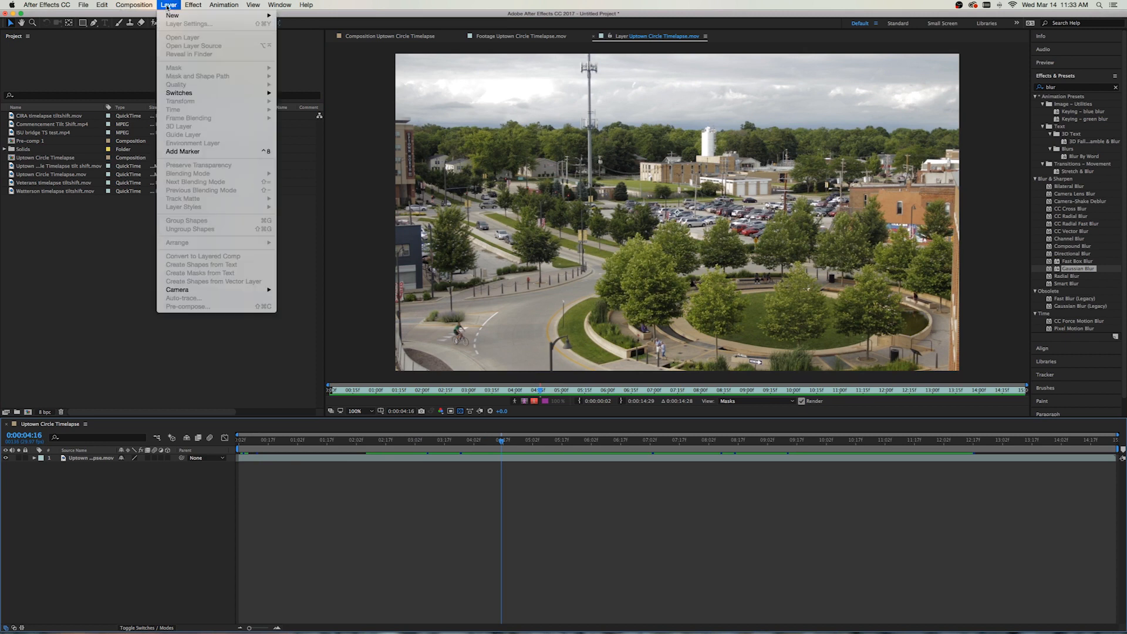
mouse_move(235, 15)
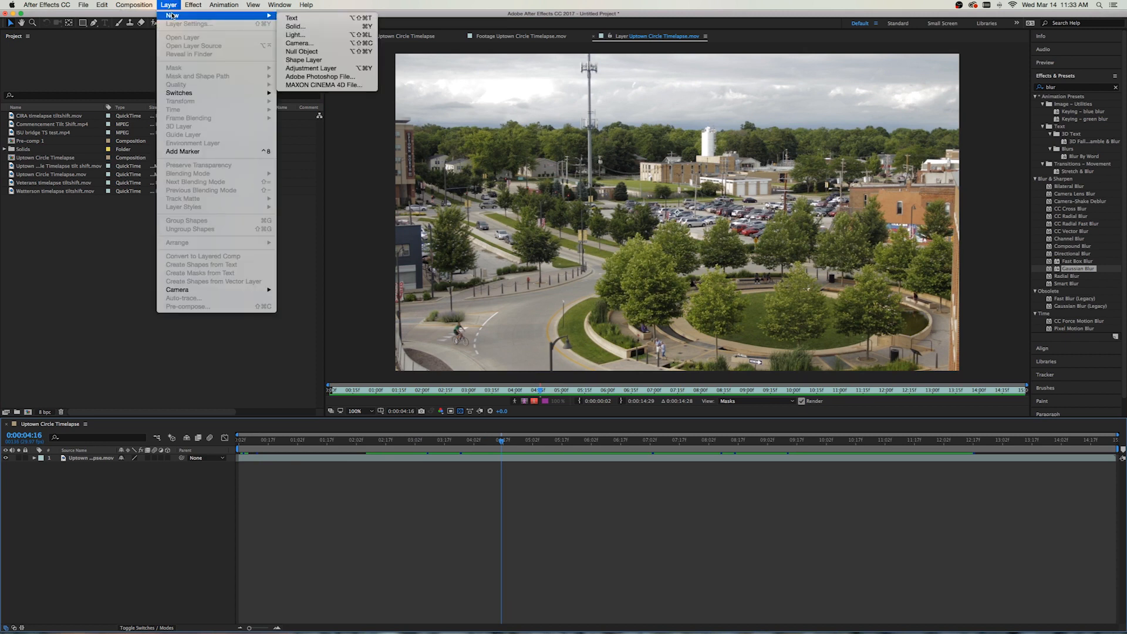
click(318, 68)
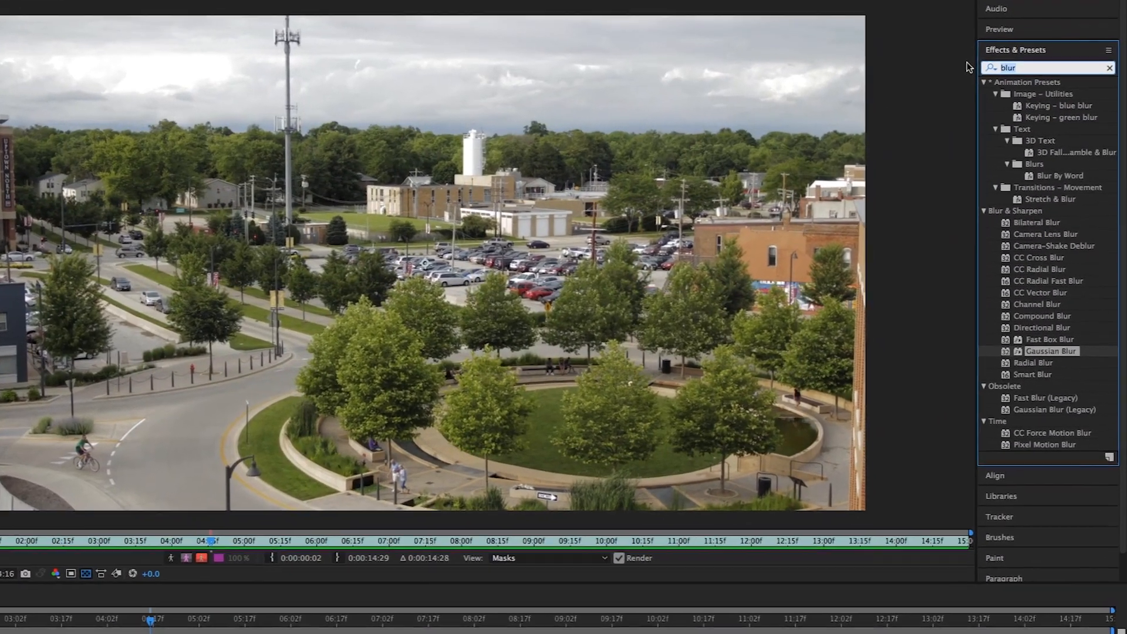
- Apply the Gaussian Blur effect to the adjustment layer and set its Blurriness to 10
click(991, 67)
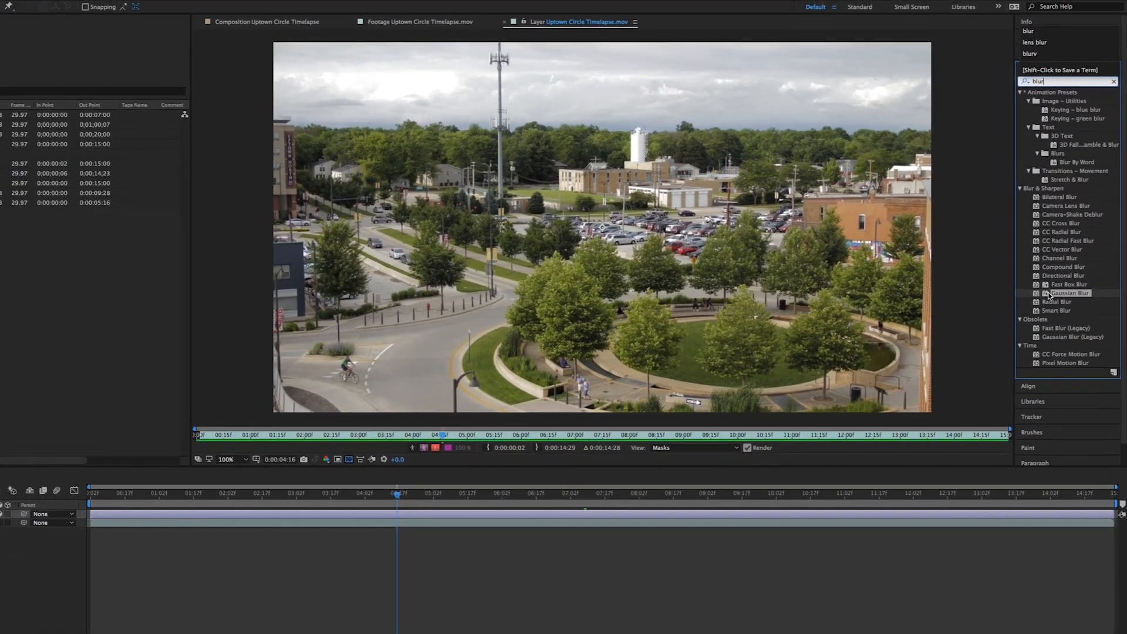
drag(1049, 296, 106, 459)
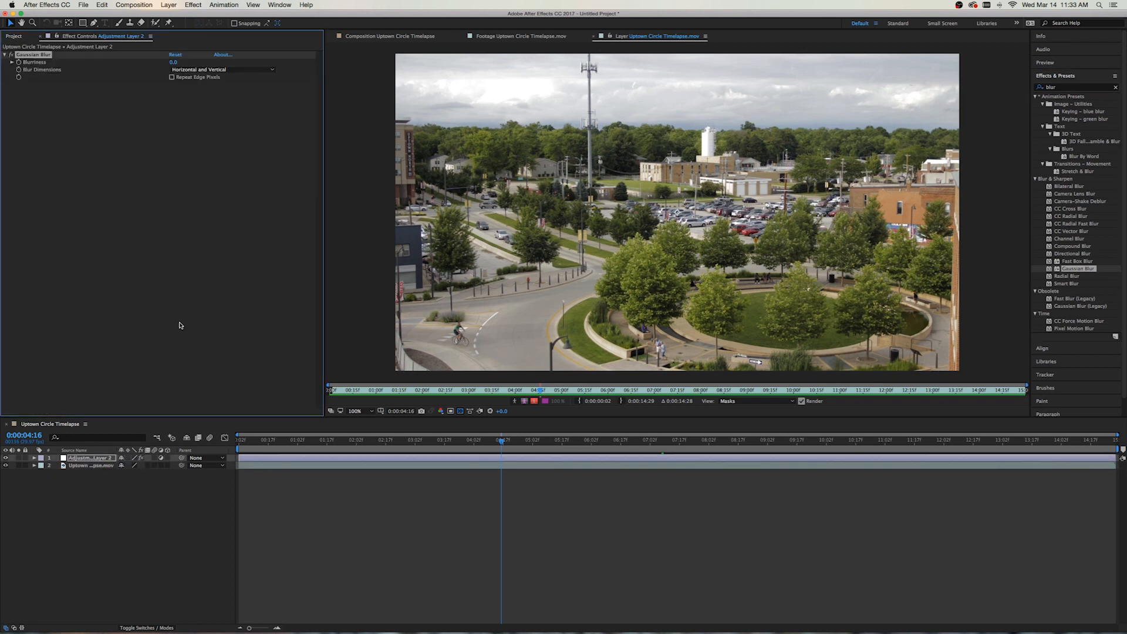
click(174, 62)
key(Return)
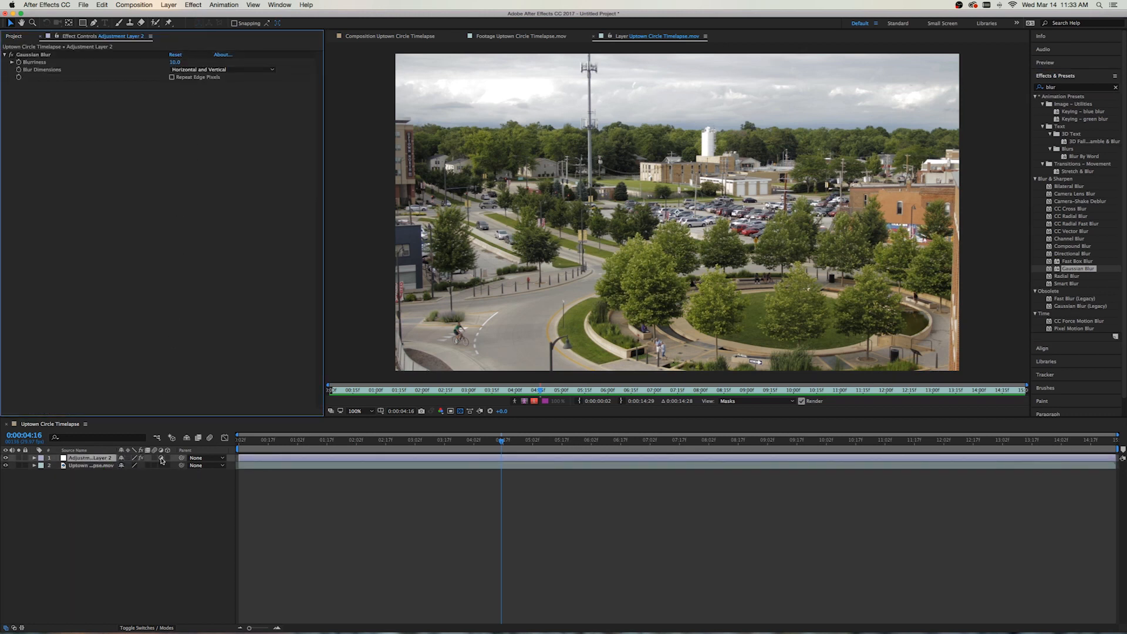
- Compare the composition with the adjustment layer off and on, and enable Repeat Edge Pixels for the Gaussian Blur
click(385, 37)
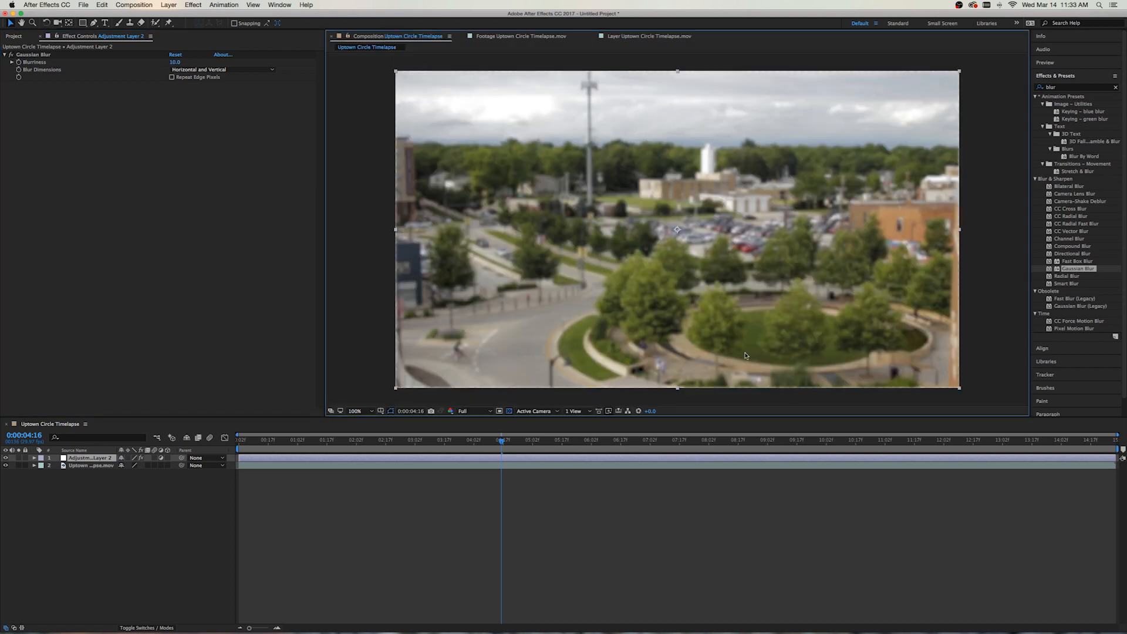
click(5, 458)
click(5, 458)
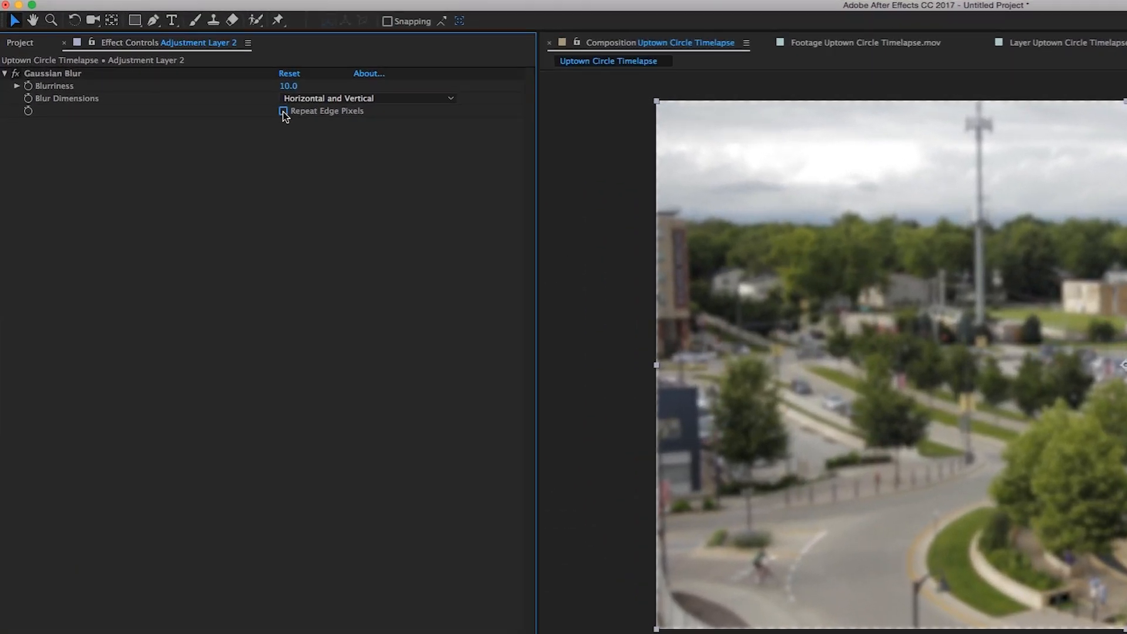
click(283, 111)
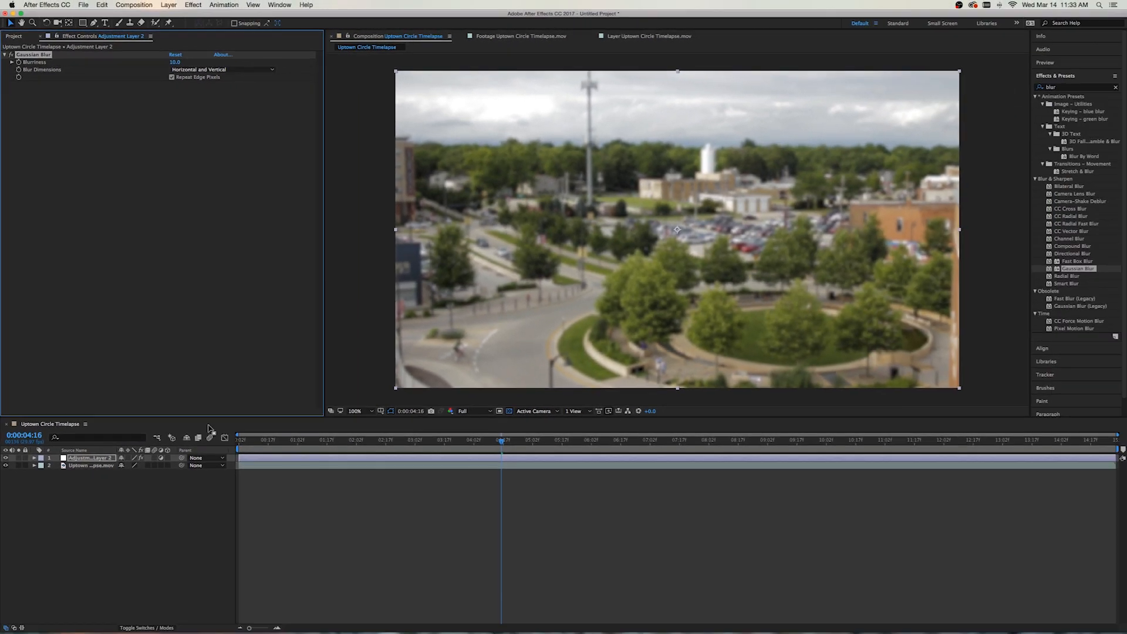
- Draw a wide rectangular mask on the adjustment layer across the street and tree area, and invert it
click(83, 459)
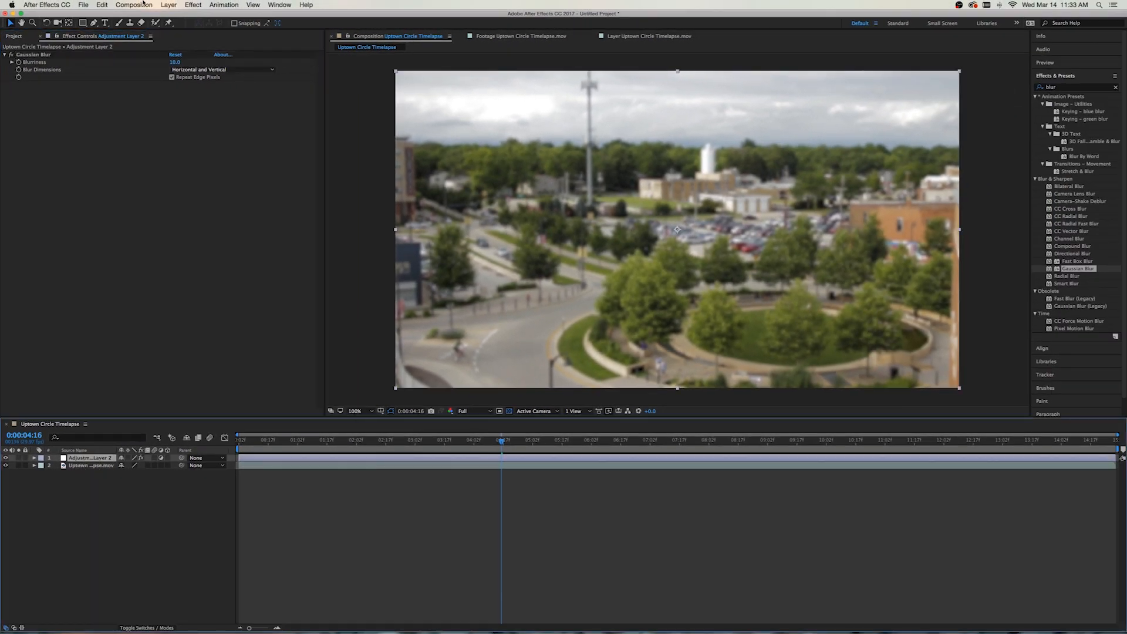
click(83, 23)
drag(354, 300, 1011, 248)
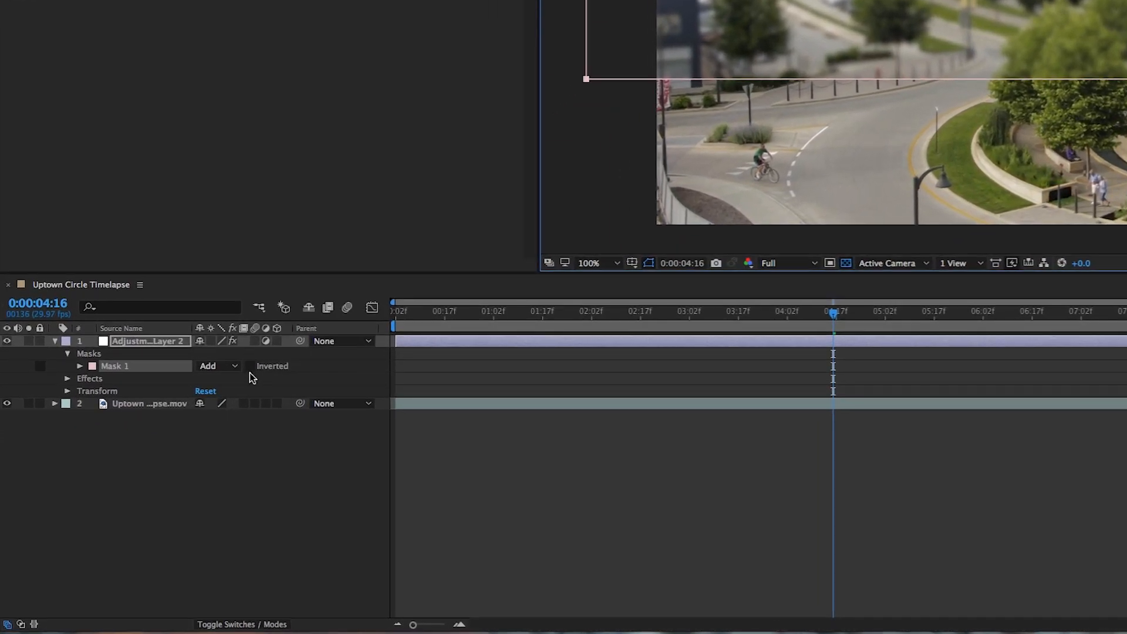
click(153, 475)
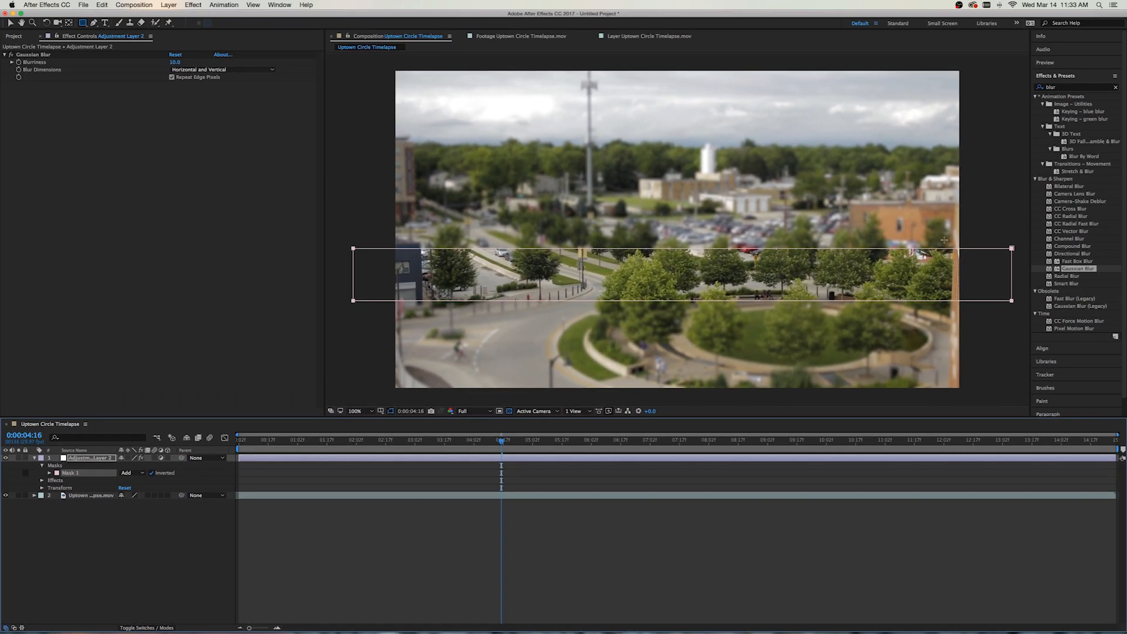
- Extend the mask downward, lower its upper edge, and rotate it slightly counterclockwise to follow the road and park circle
key(v)
click(475, 300)
drag(681, 301, 682, 336)
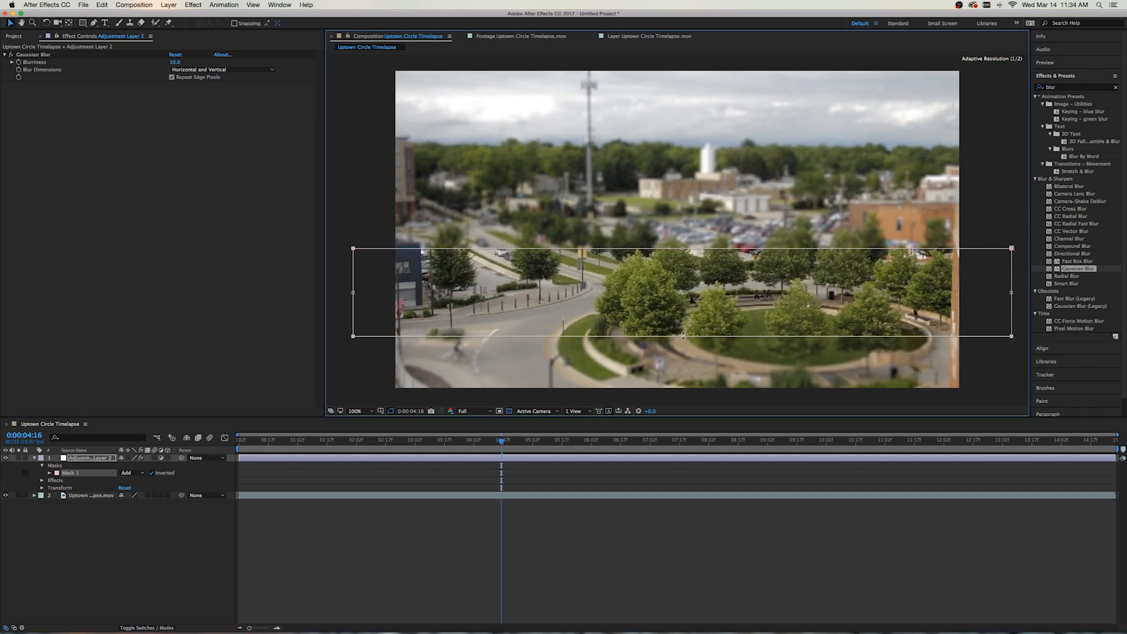
drag(682, 247, 690, 270)
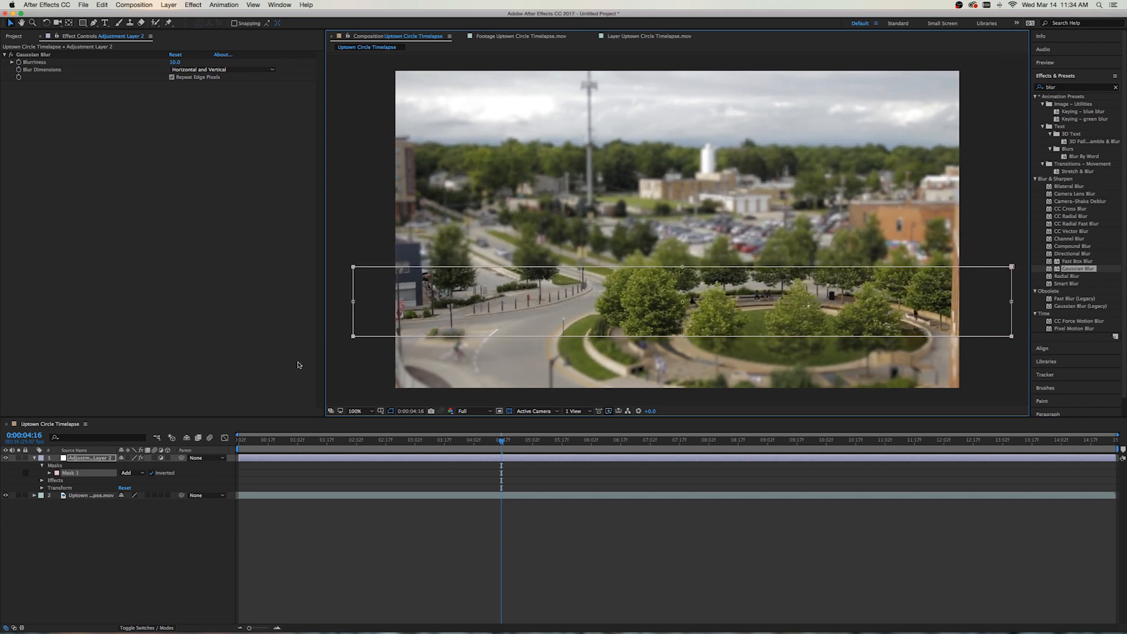
drag(349, 260, 351, 304)
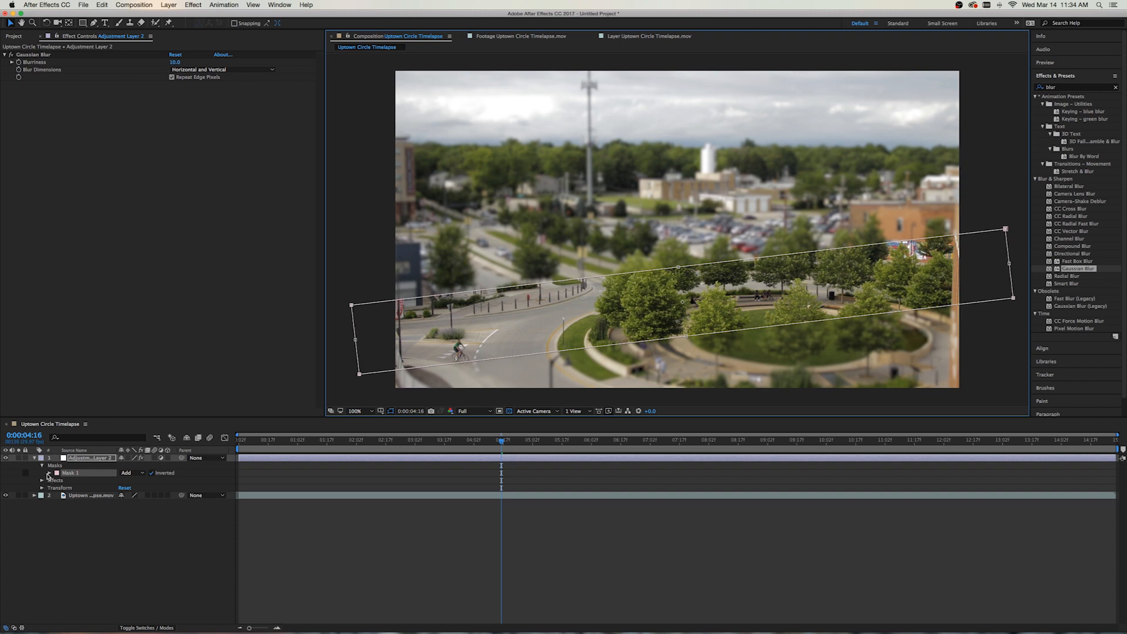
- Feather Mask 1 on the adjustment layer, trying 45 pixels first and settling on 75 pixels
click(50, 474)
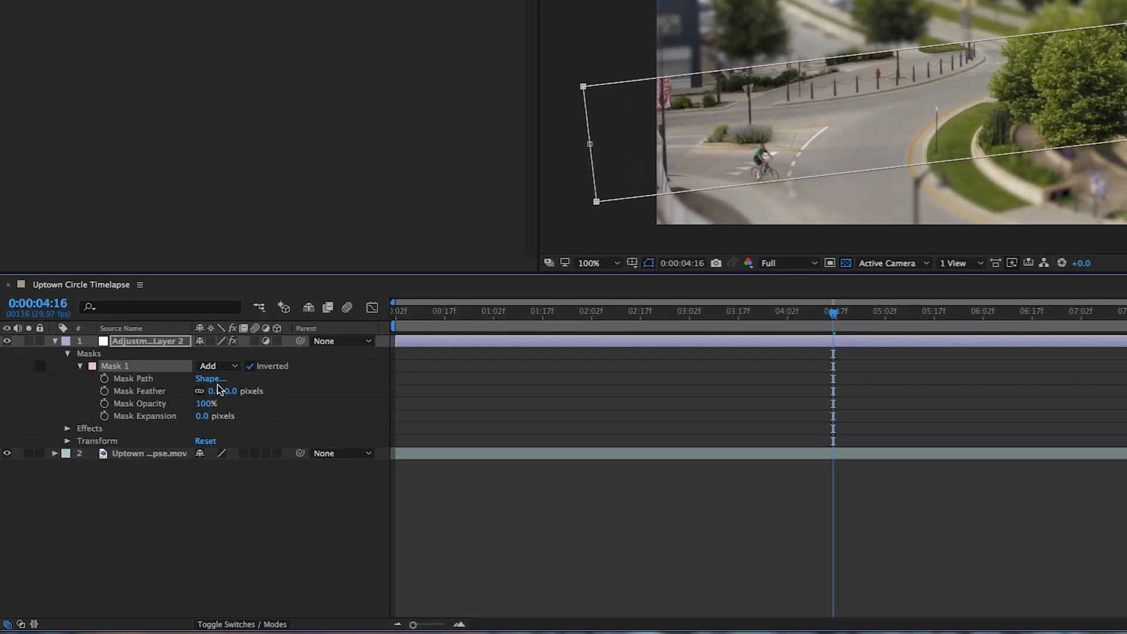
click(214, 393)
text(45)
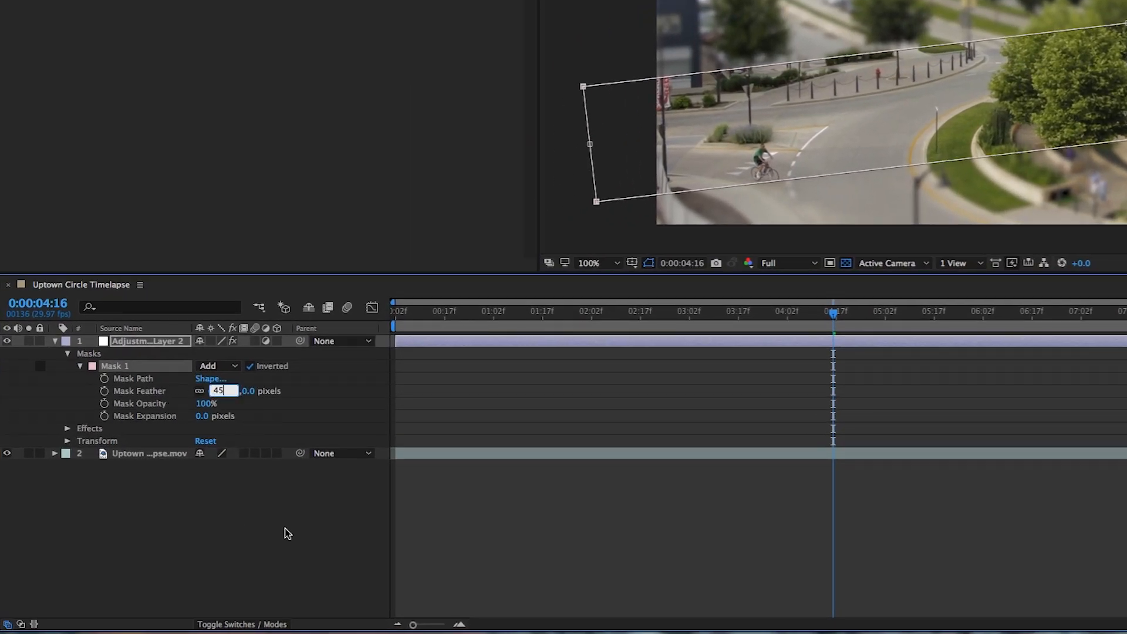
click(286, 531)
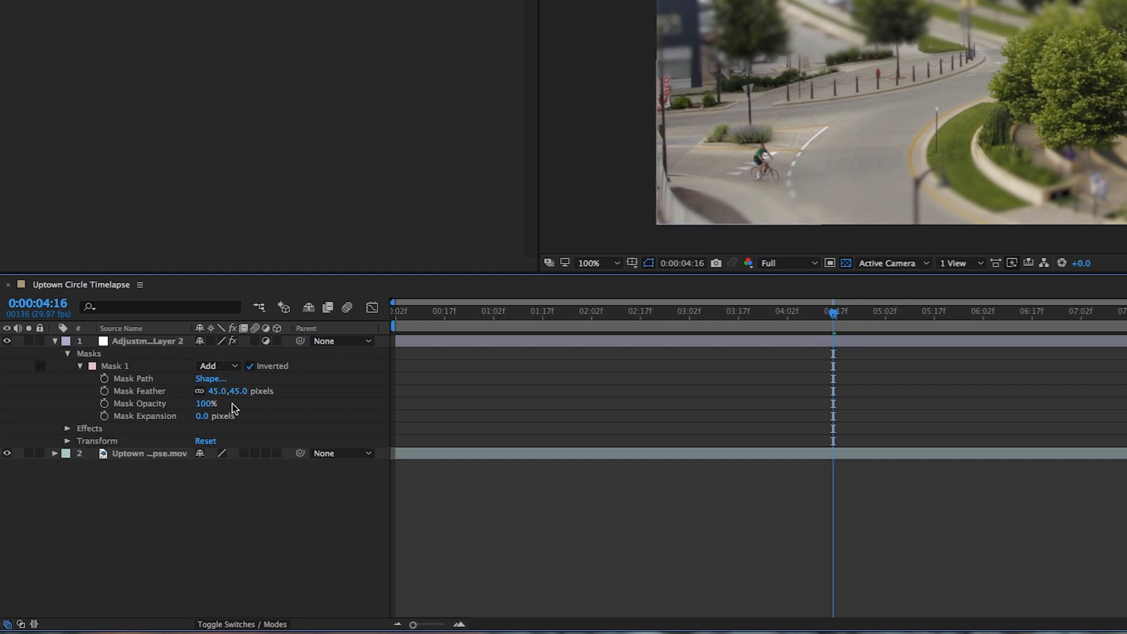
click(223, 391)
text(75)
click(270, 511)
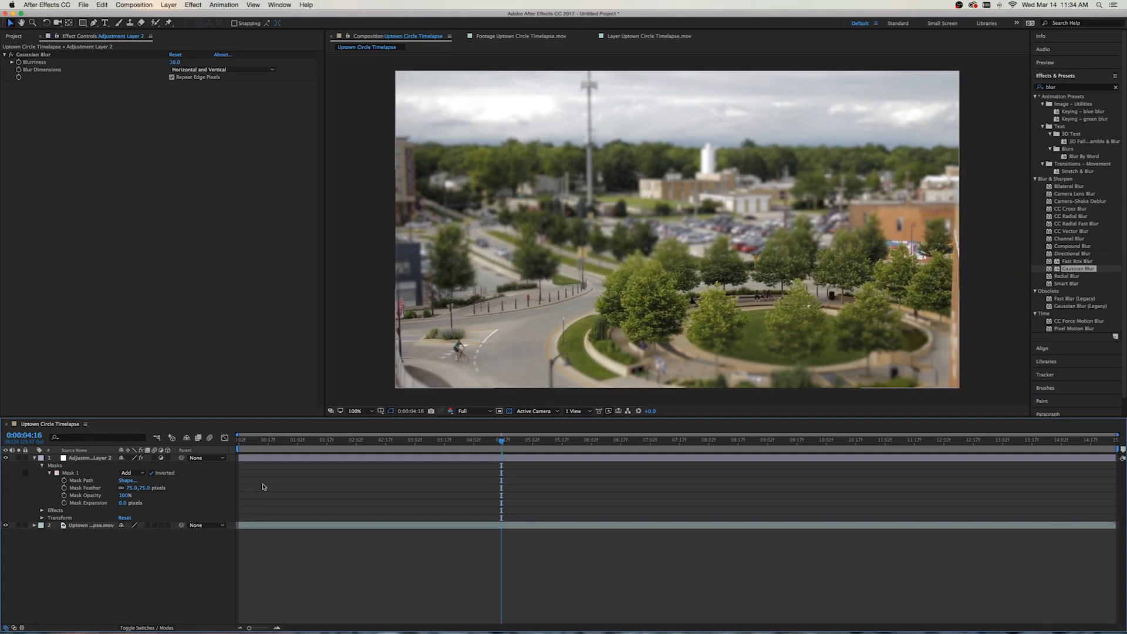
- Play back the blurred composition, and hide the adjustment layer to compare it with the original image
key(space)
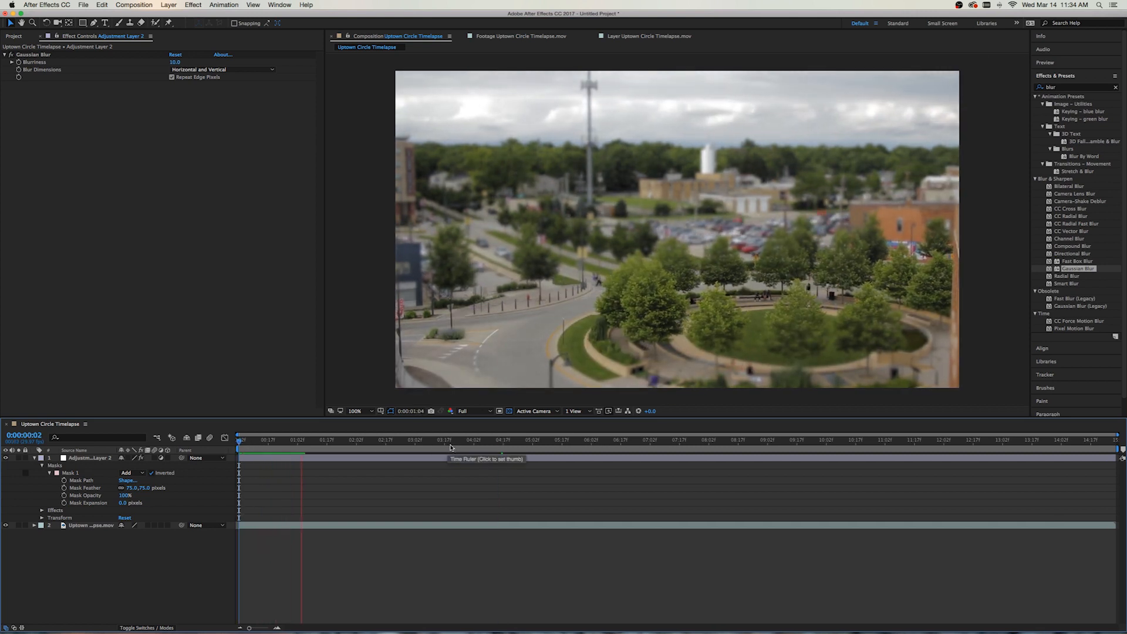
key(space)
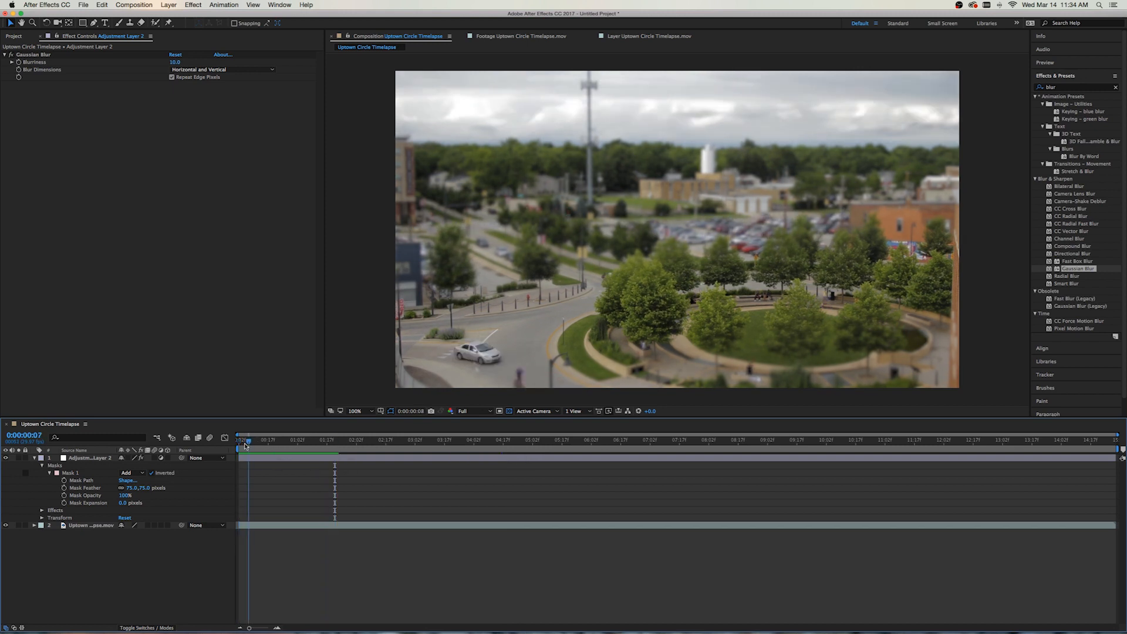
click(88, 462)
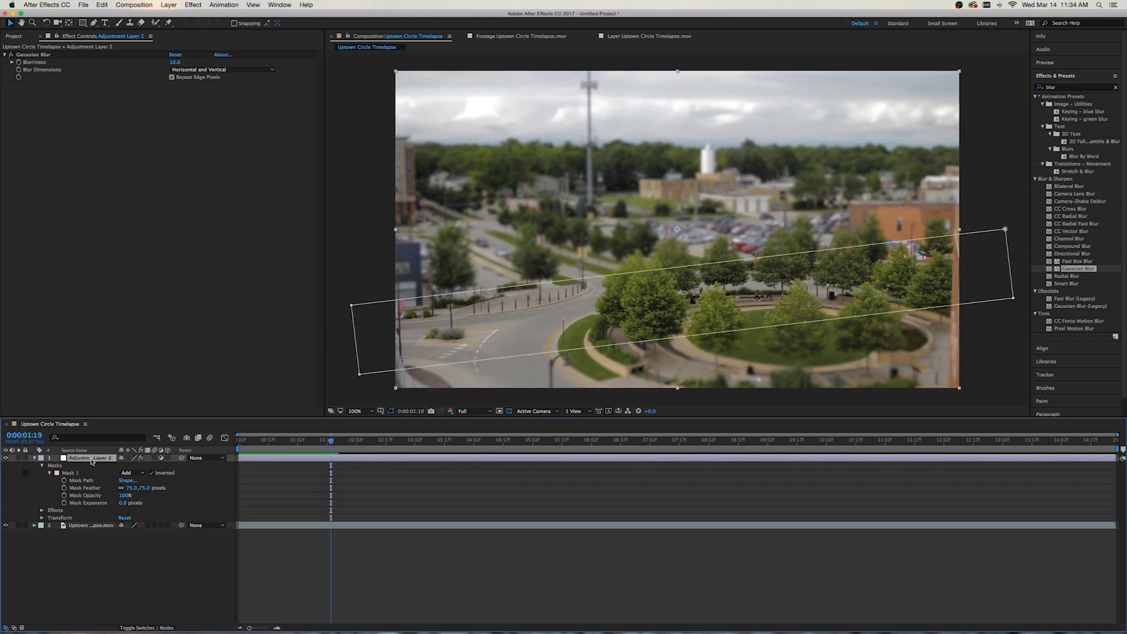
click(6, 458)
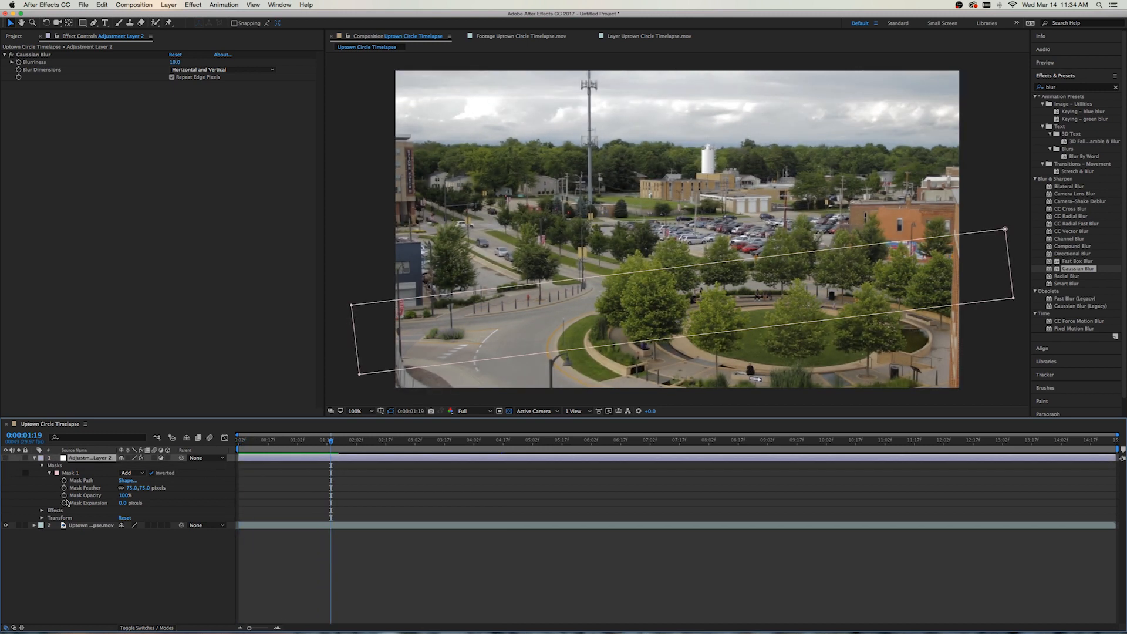
- Create a shape layer with a full-frame rectangle and fill it with black (000000)
click(106, 558)
click(34, 458)
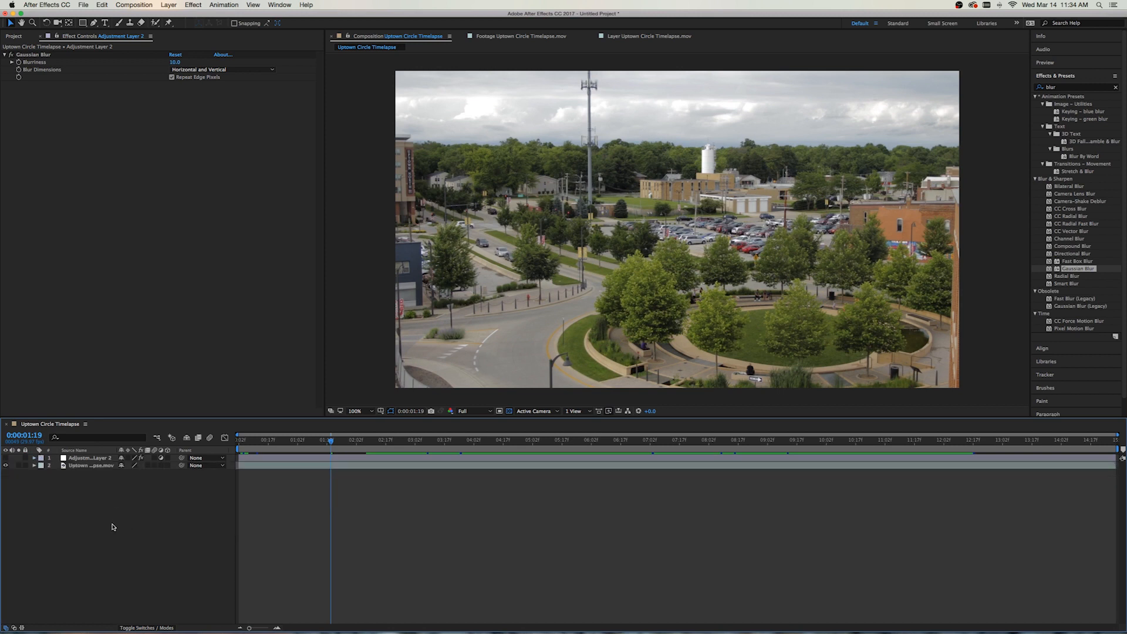
double_click(85, 23)
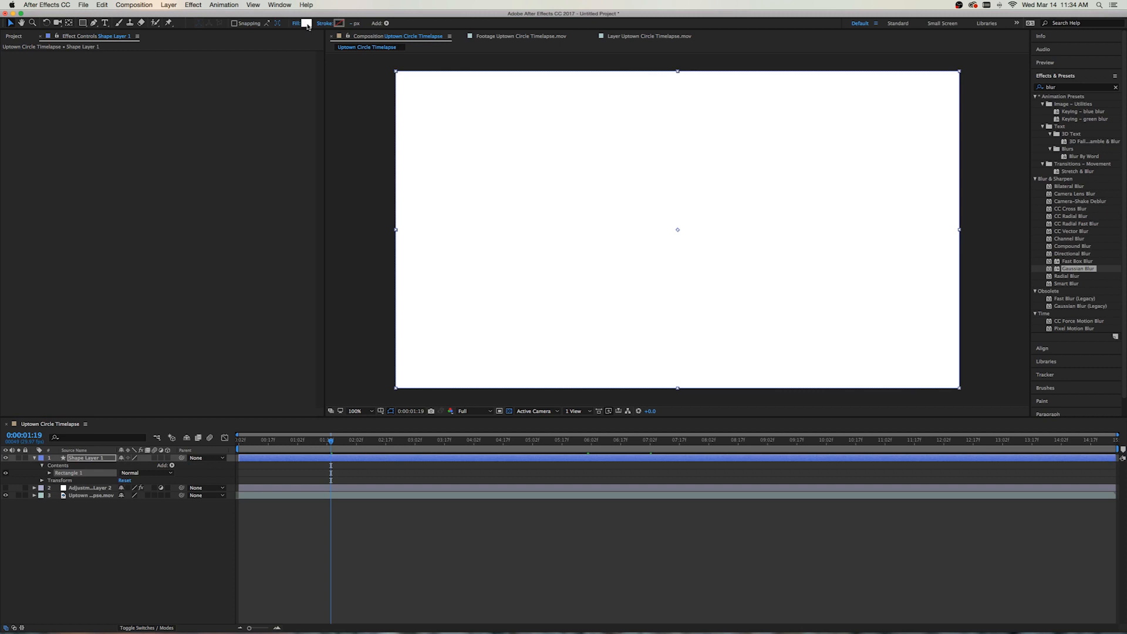
click(306, 24)
click(268, 380)
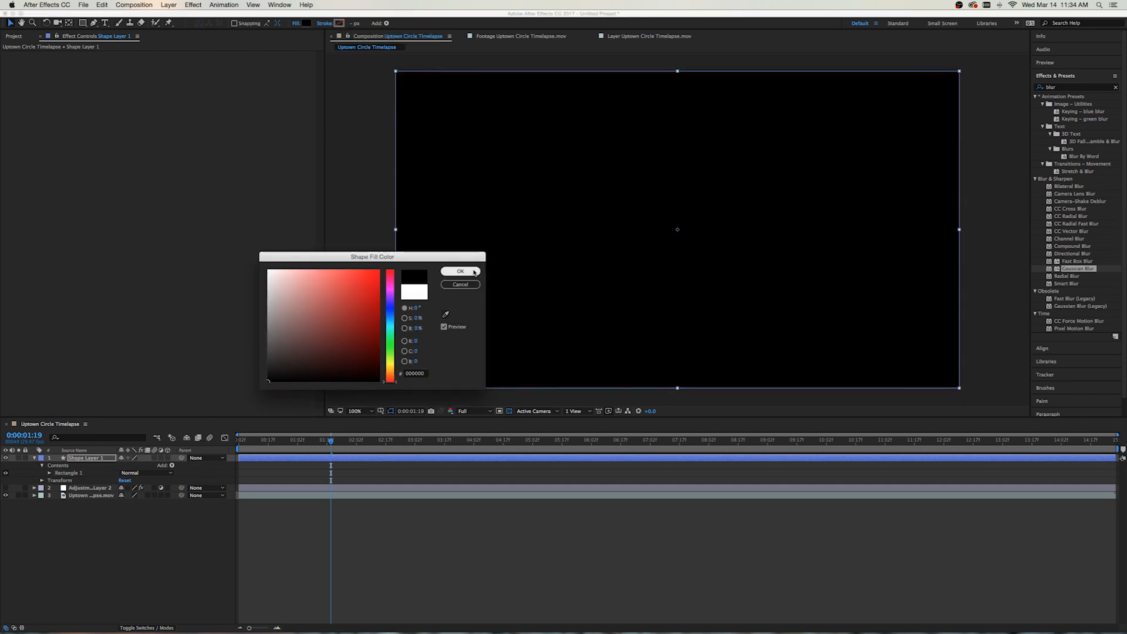
click(461, 271)
click(194, 560)
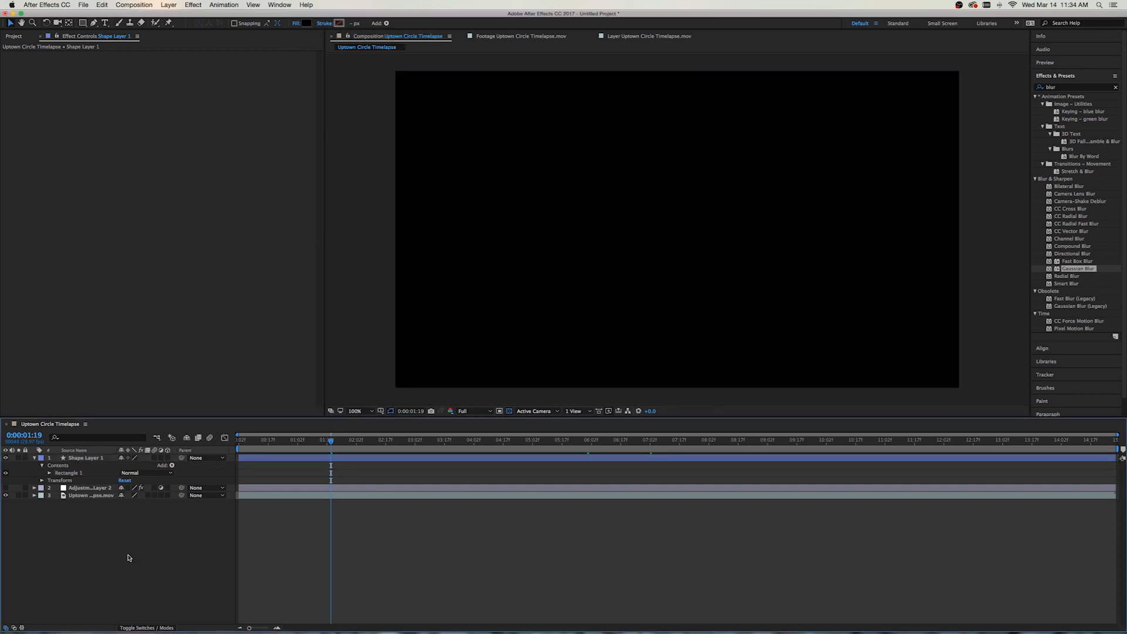
- Draw a thin white rectangle on a separate shape layer, spanning beyond both sides of the frame just below its middle
click(81, 24)
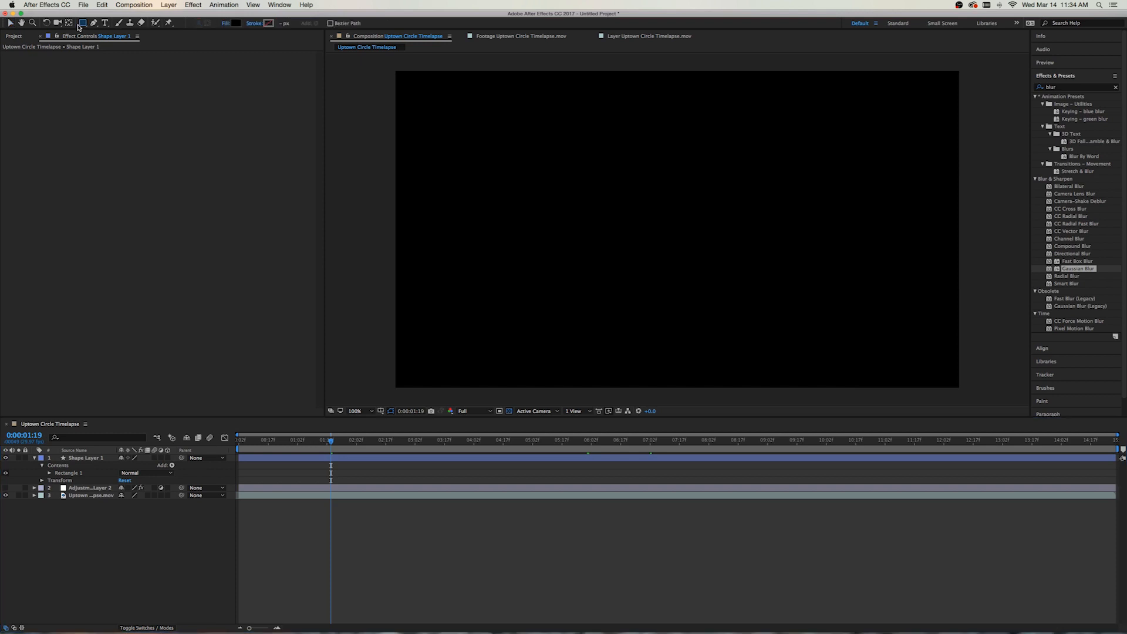
click(236, 23)
drag(287, 281, 269, 270)
click(442, 273)
drag(369, 237, 1015, 277)
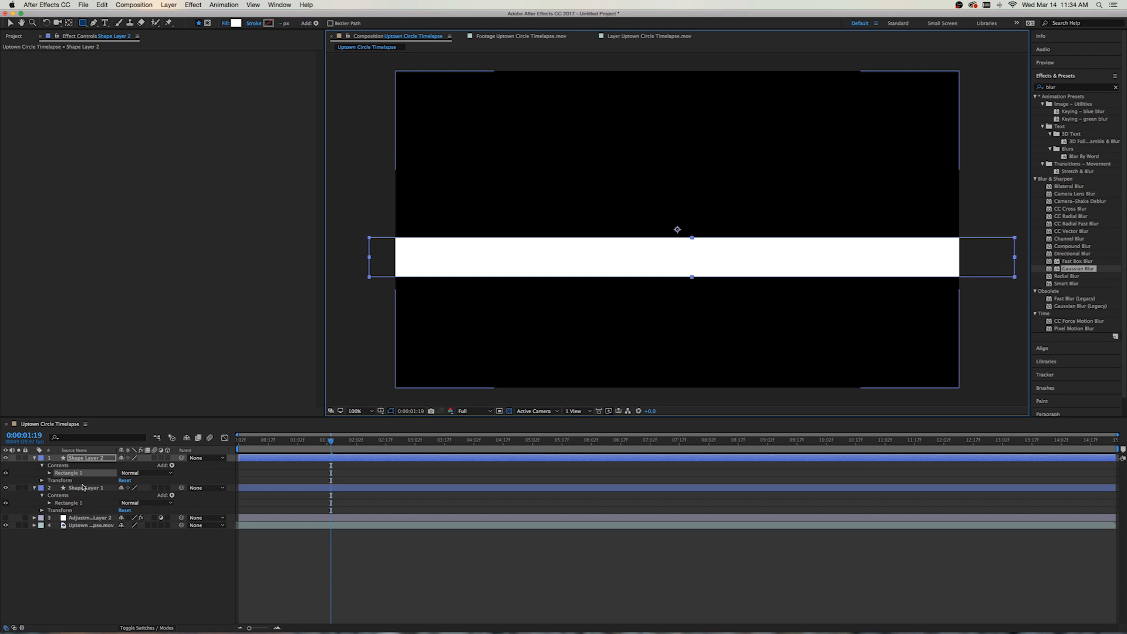
click(95, 558)
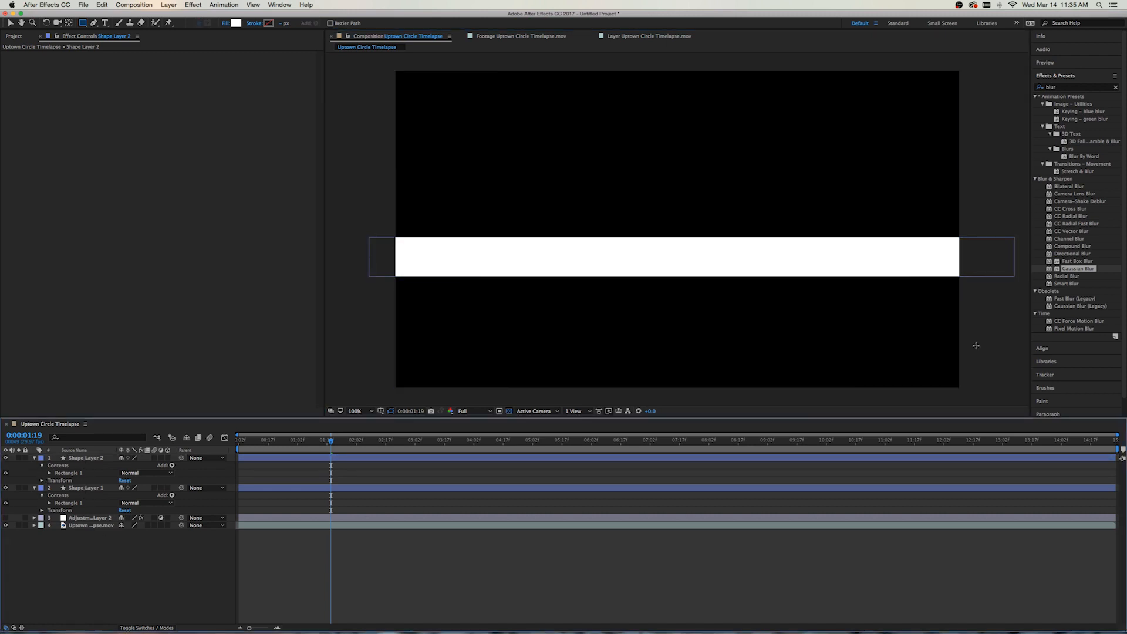
- Apply a Gaussian Blur to the white strip's shape layer with Blurriness set to 150
click(1060, 270)
drag(1060, 270, 644, 262)
click(174, 62)
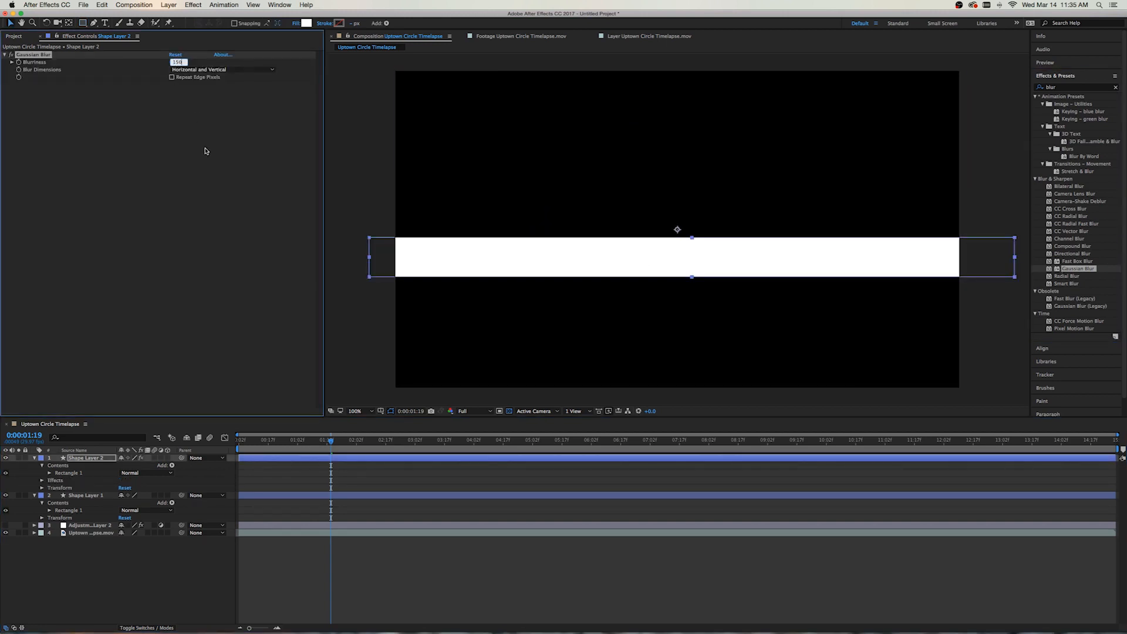
key(Return)
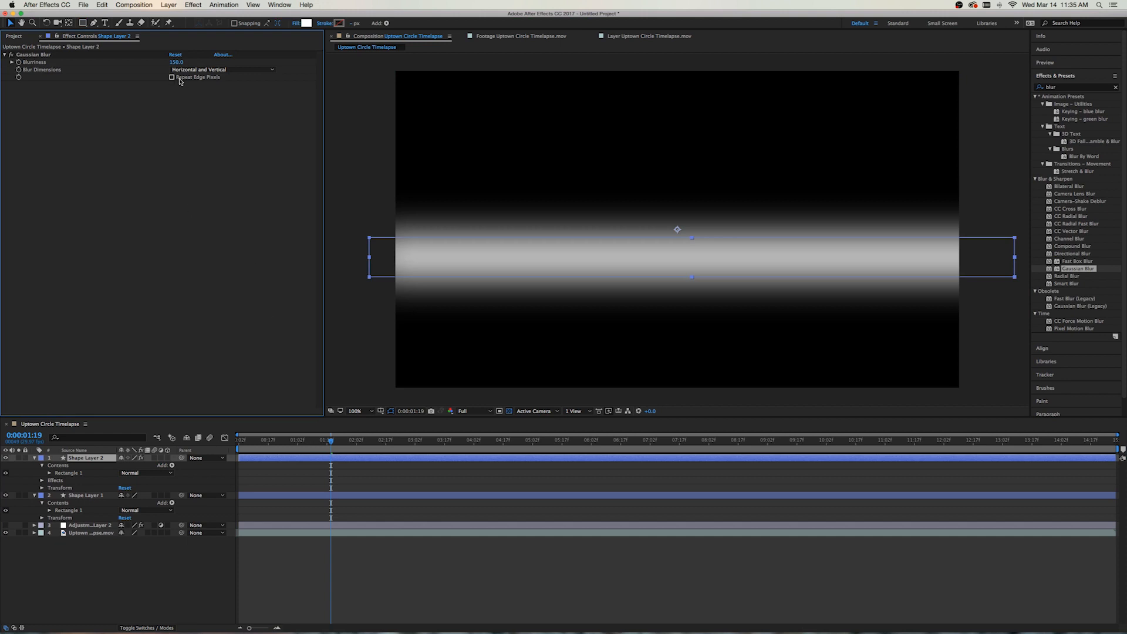
- Try Repeat Edge Pixels on the white strip's Gaussian Blur and turn it back off
click(171, 77)
click(171, 78)
click(171, 78)
click(171, 78)
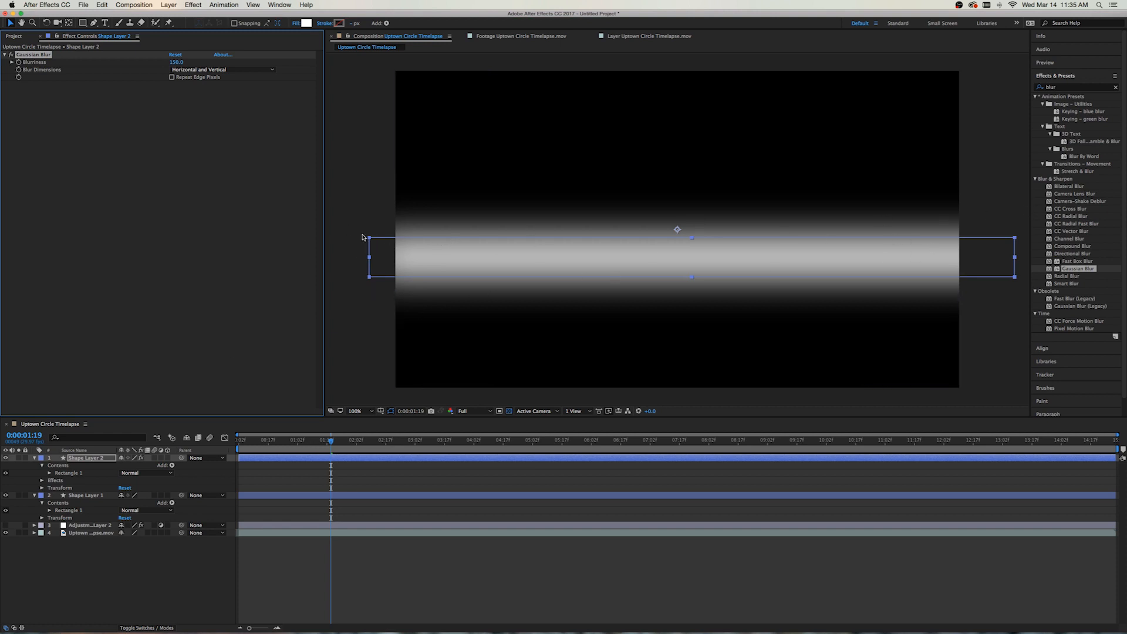
- Rotate the blurred white strip slightly counterclockwise and move it down to match the road and park circle
click(372, 241)
click(369, 239)
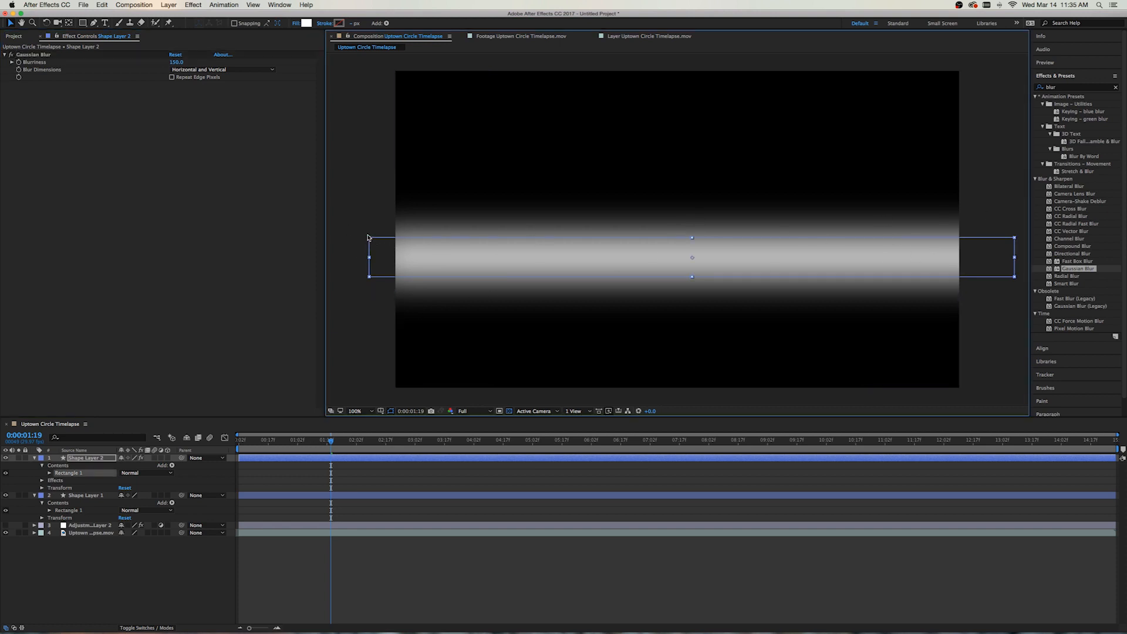
drag(369, 240, 356, 274)
mouse_move(357, 274)
mouse_down()
mouse_move(357, 184)
mouse_move(343, 276)
mouse_move(345, 264)
mouse_up()
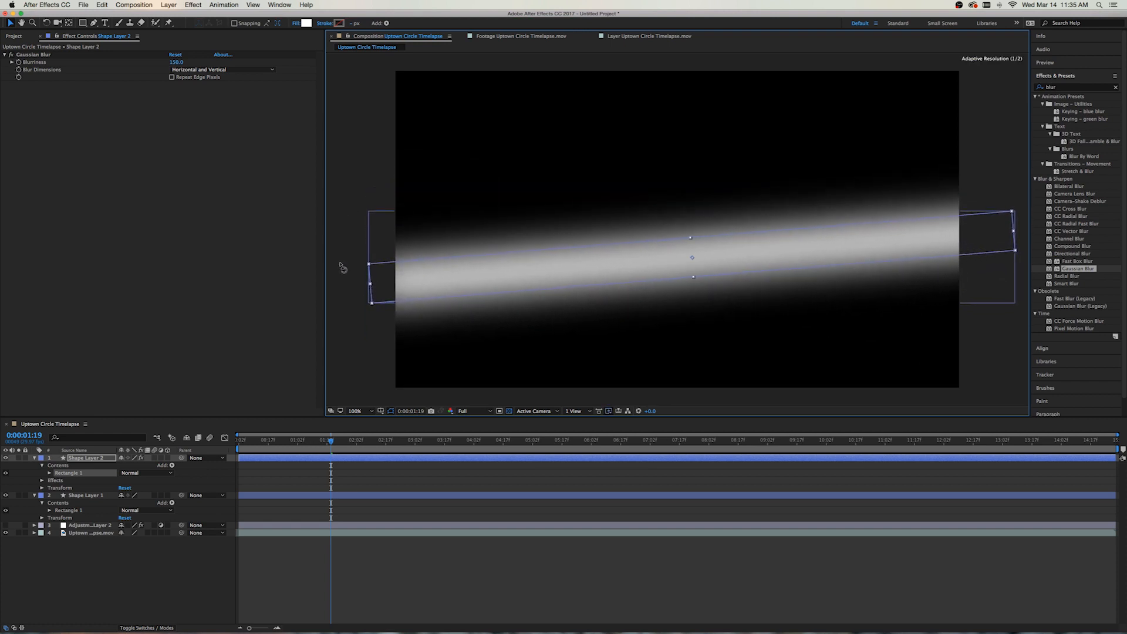
drag(732, 259, 732, 294)
click(99, 566)
- Pre-compose the white strip and black background shape layers together
click(85, 457)
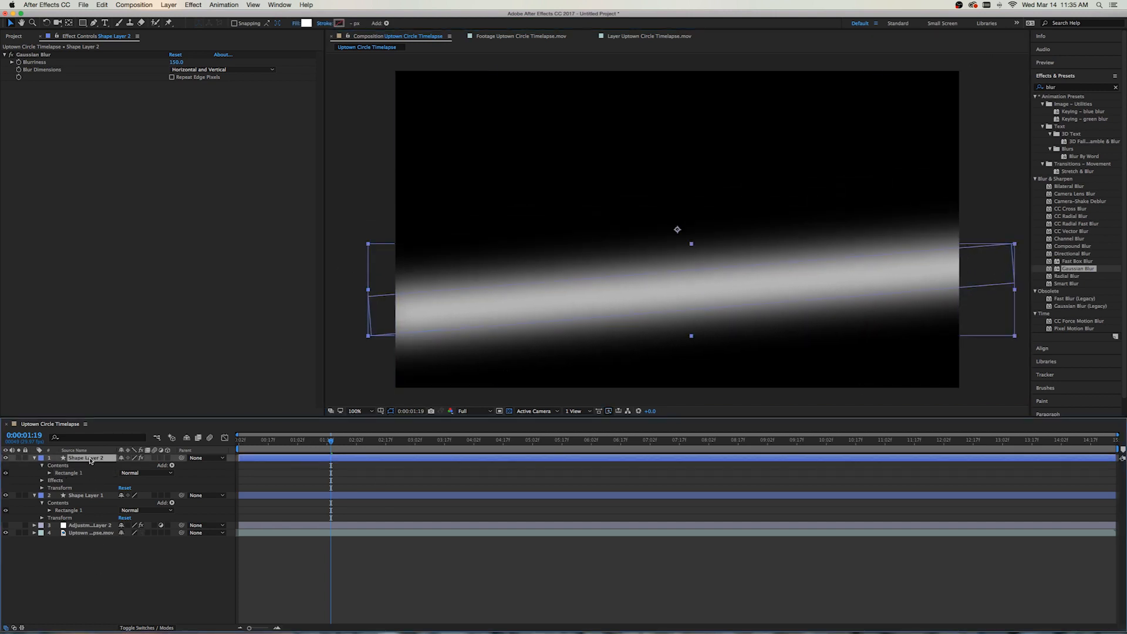
shift+click(84, 496)
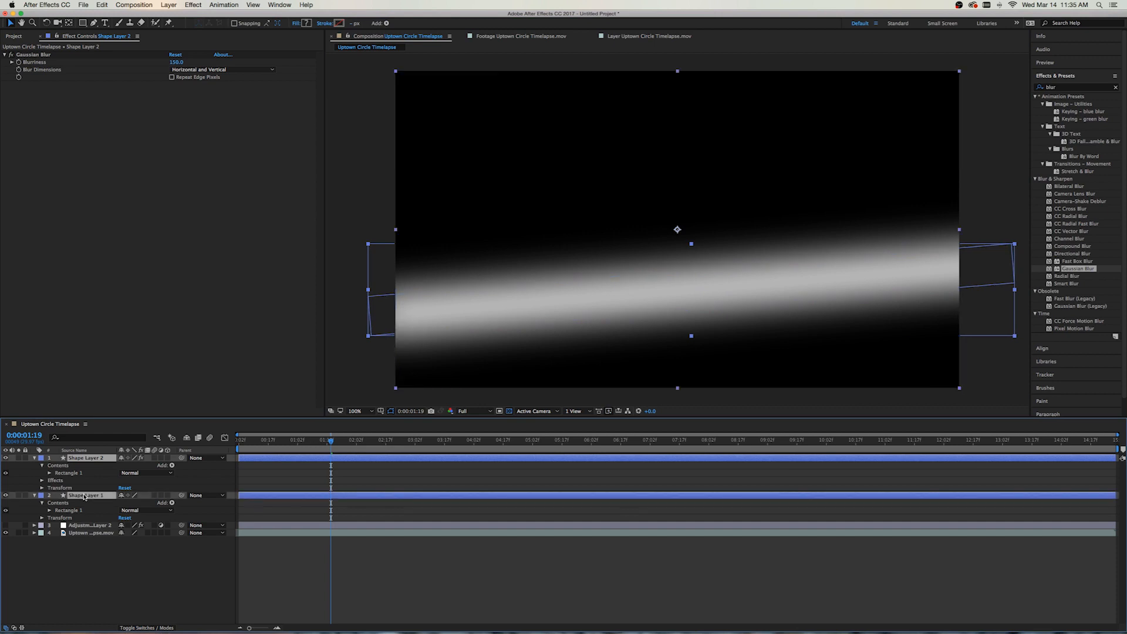
right_click(82, 459)
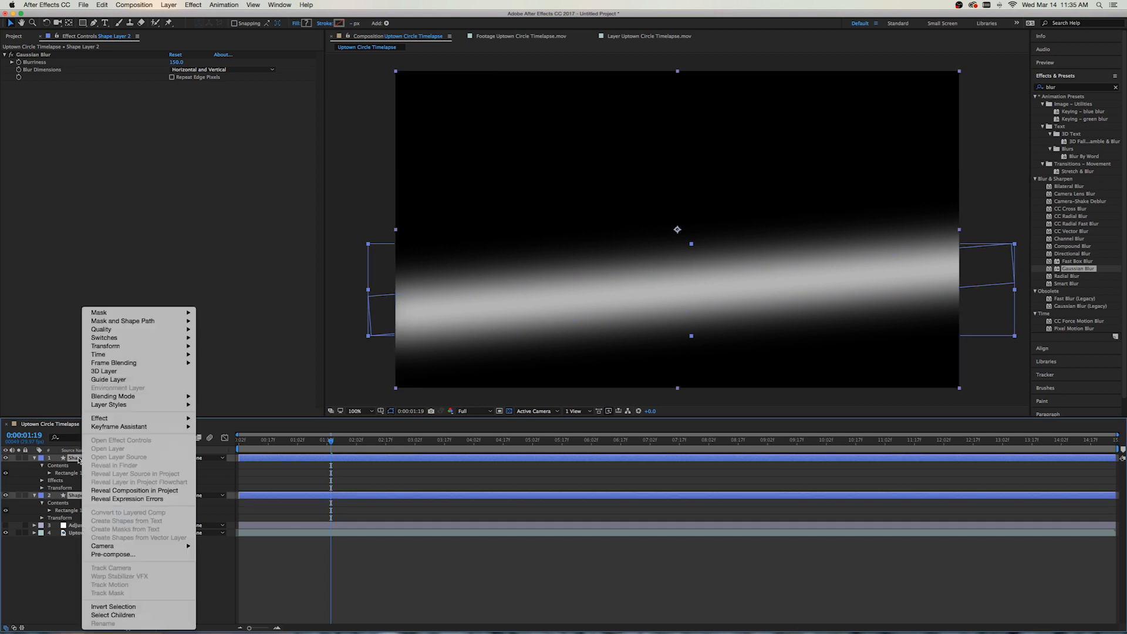
click(149, 556)
click(646, 386)
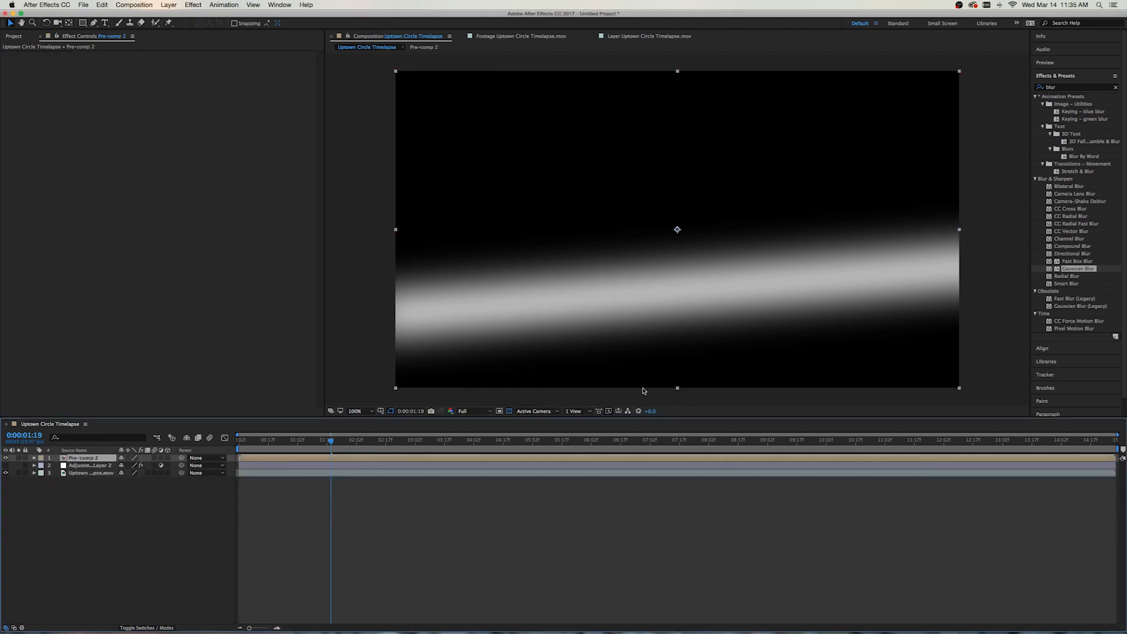
- Apply Camera Lens Blur to the Uptown Circle timelapse layer, hide the pre-comp, and enable Repeat Edge Pixels
click(84, 474)
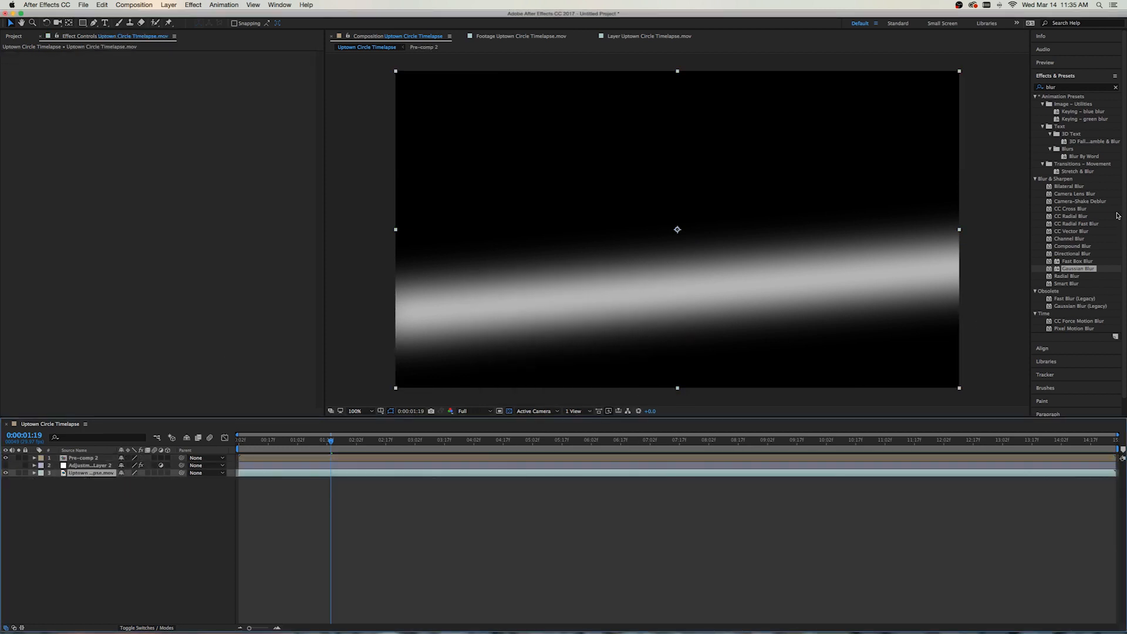
click(1060, 195)
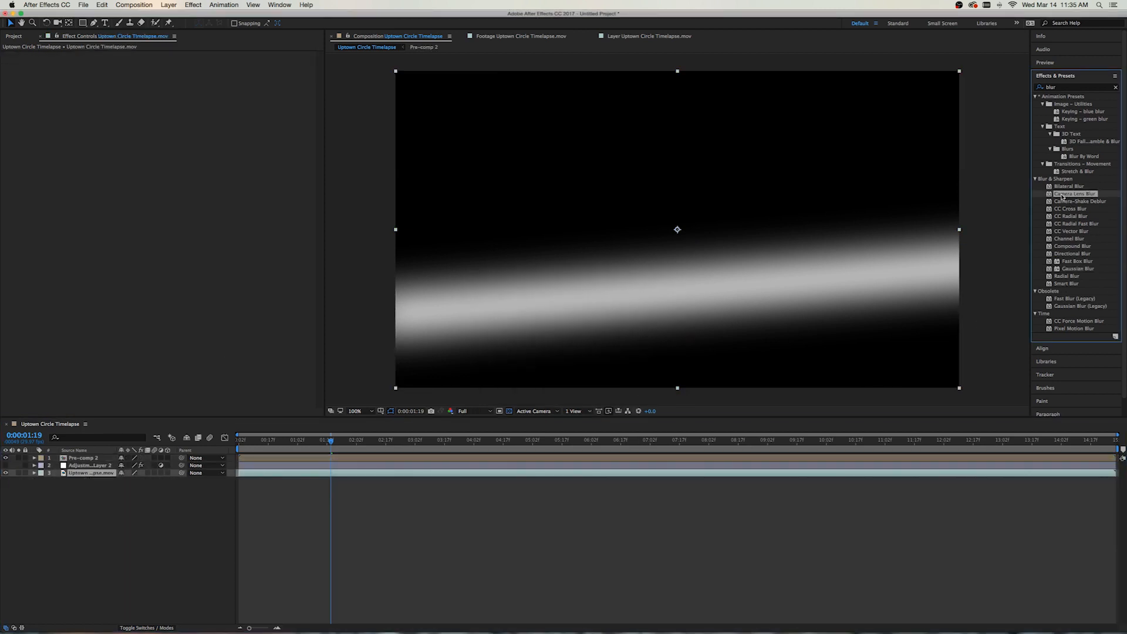
drag(1051, 196, 81, 476)
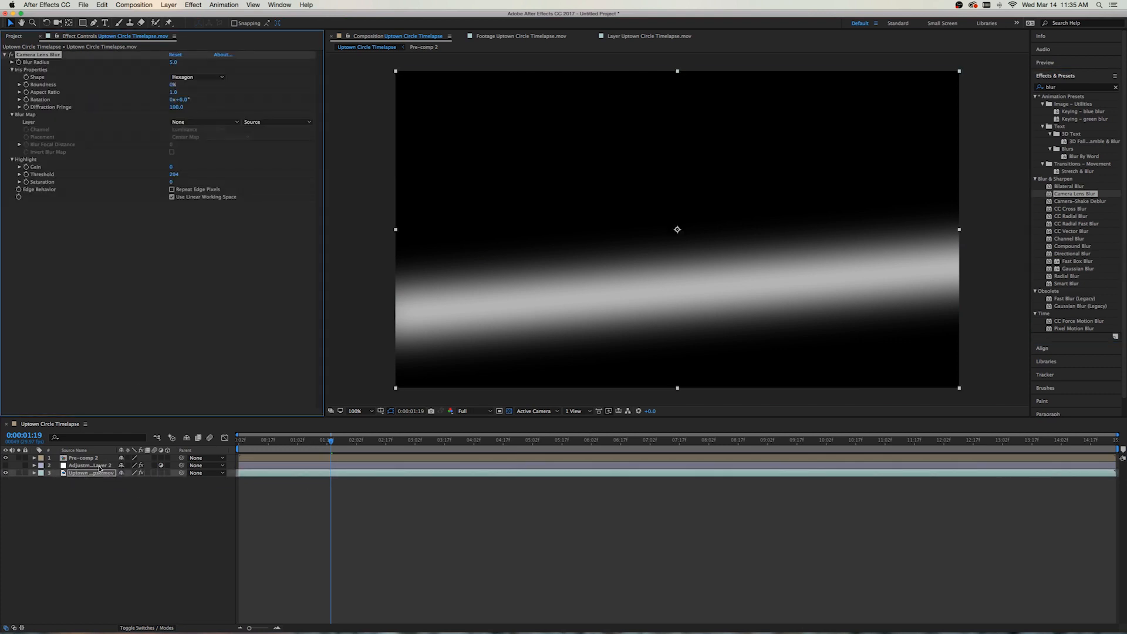
click(5, 458)
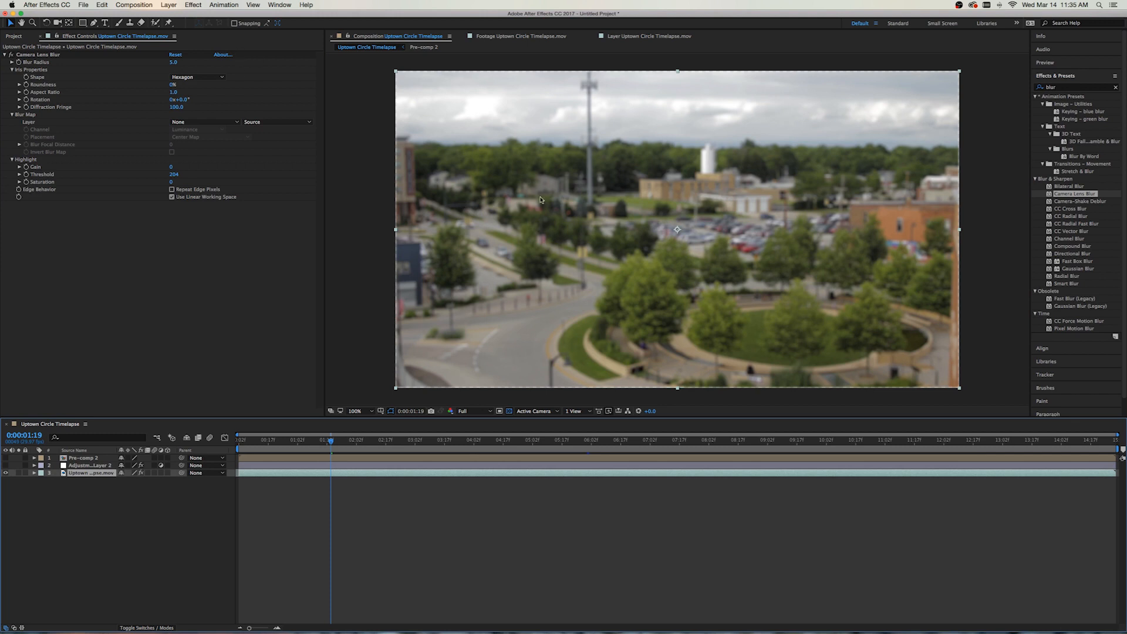
click(173, 190)
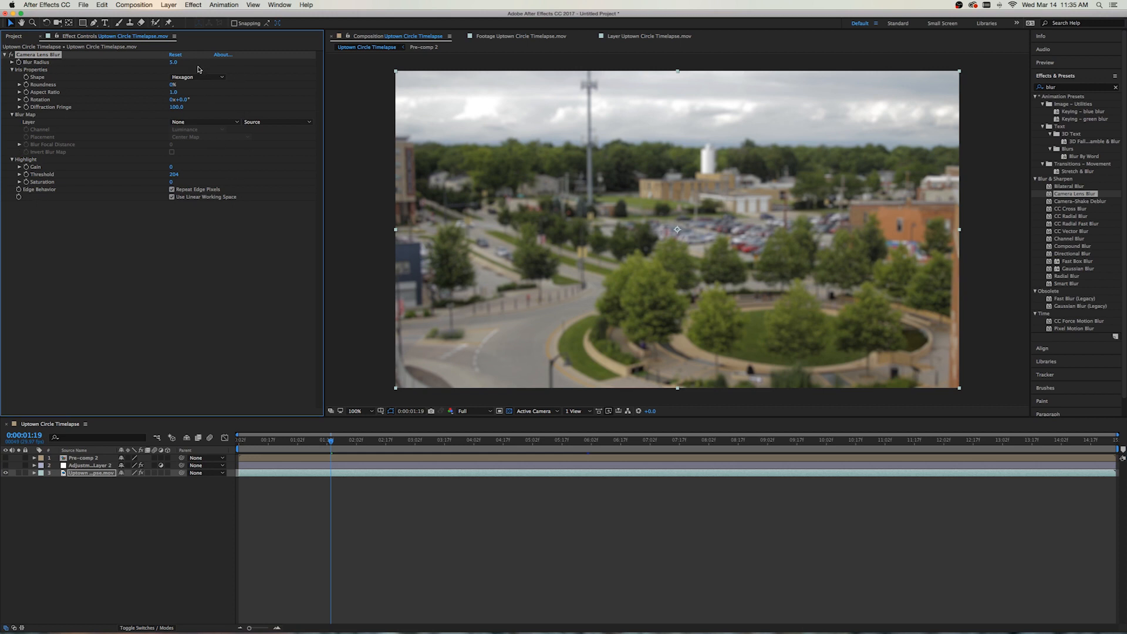
- Use Pre-comp 2 as the Camera Lens Blur's blur map layer and invert the blur map
click(235, 123)
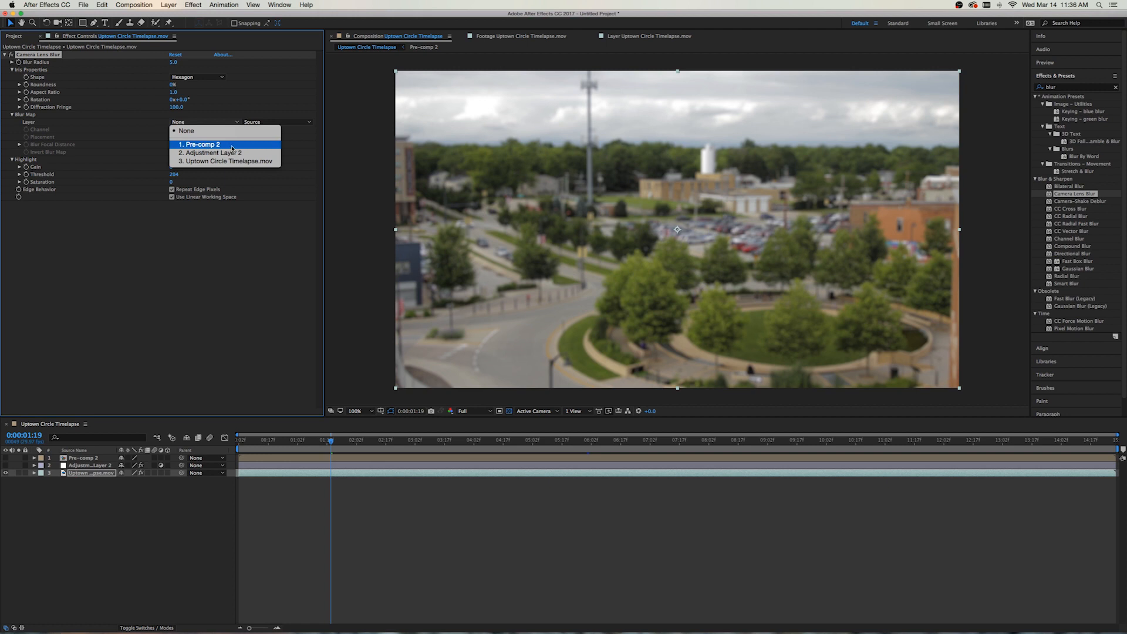
click(203, 147)
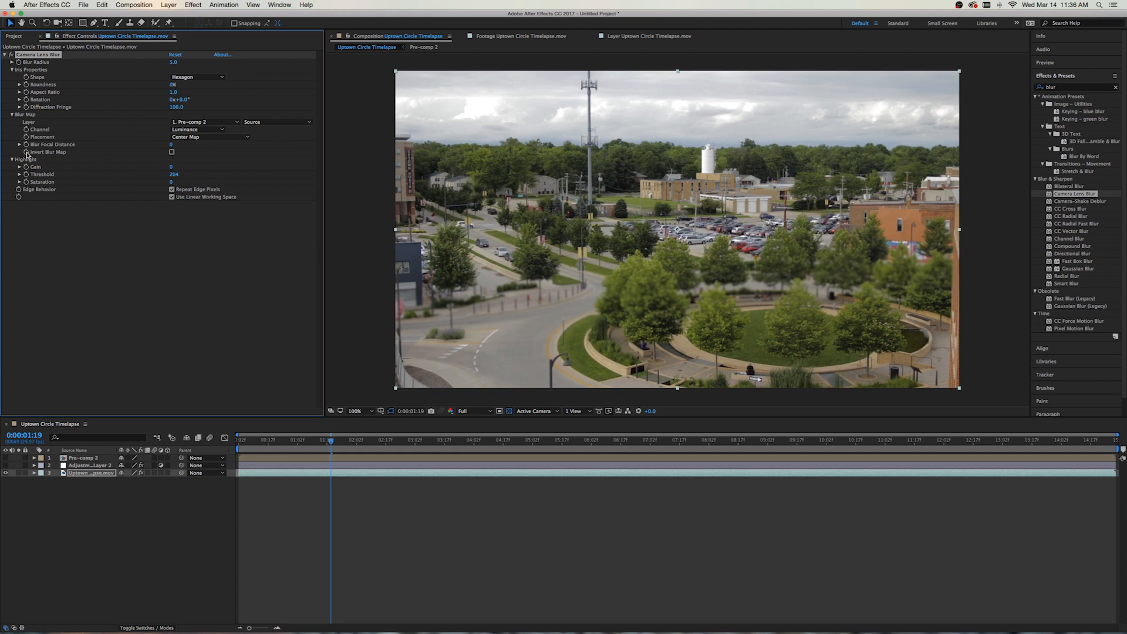
click(172, 153)
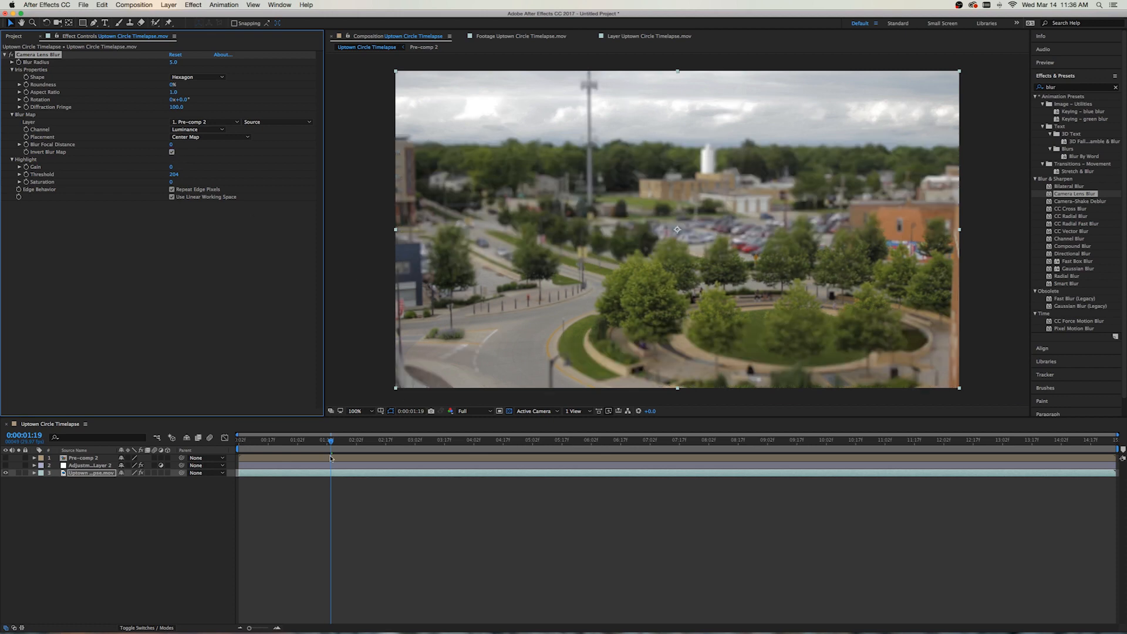
- Play back the timelapse from about 0:00:01:10 to review the Camera Lens Blur effect
drag(331, 442, 316, 449)
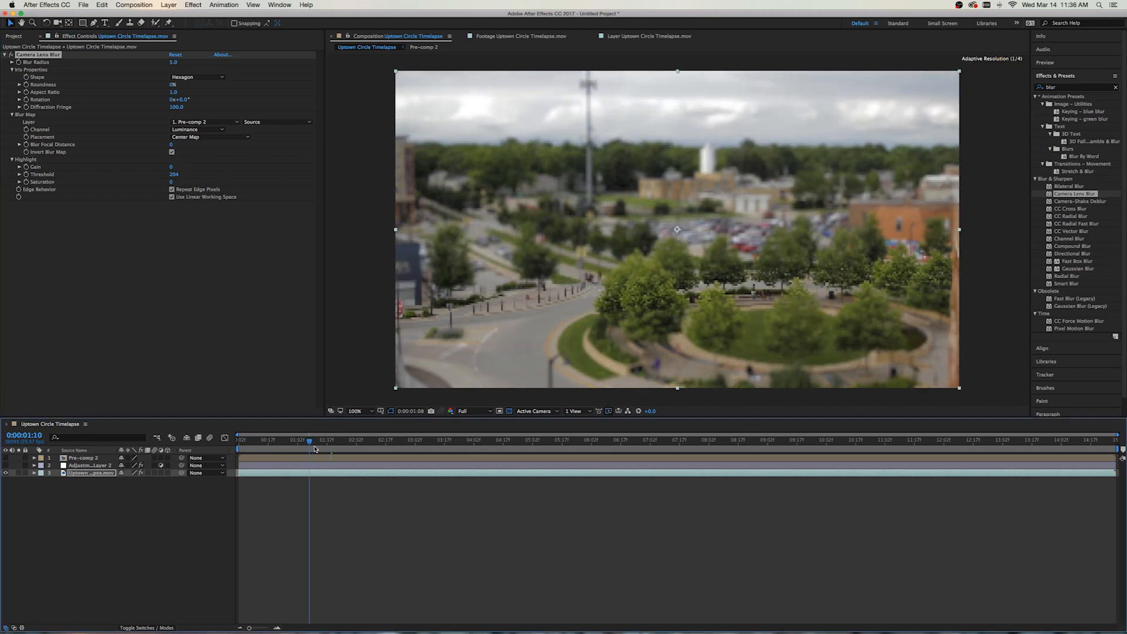
key(space)
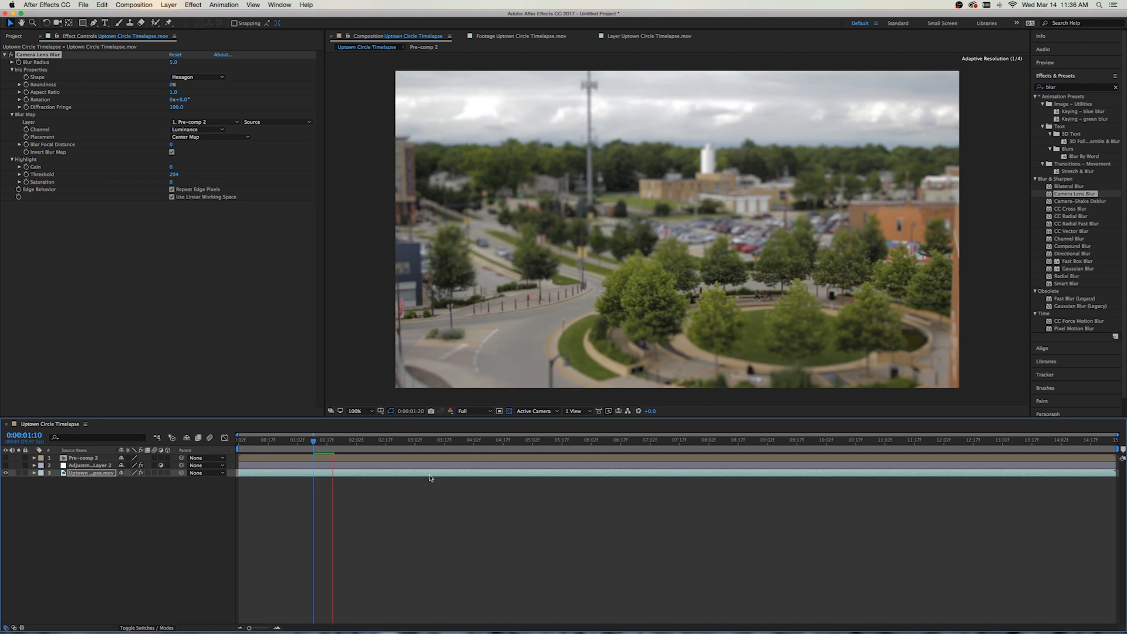
key(space)
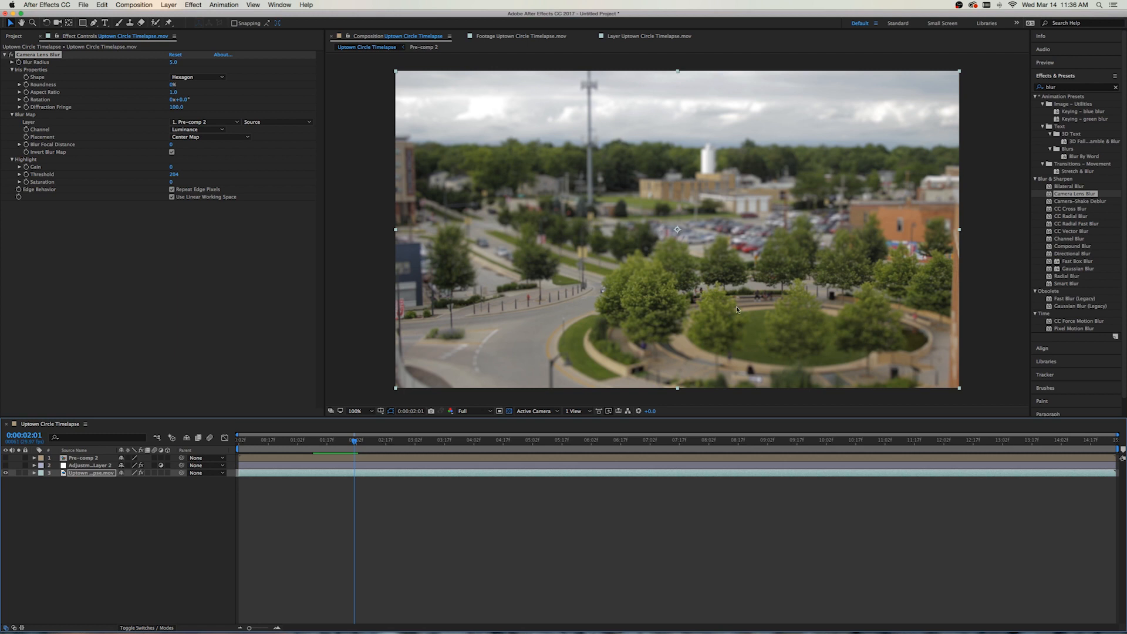
click(202, 535)
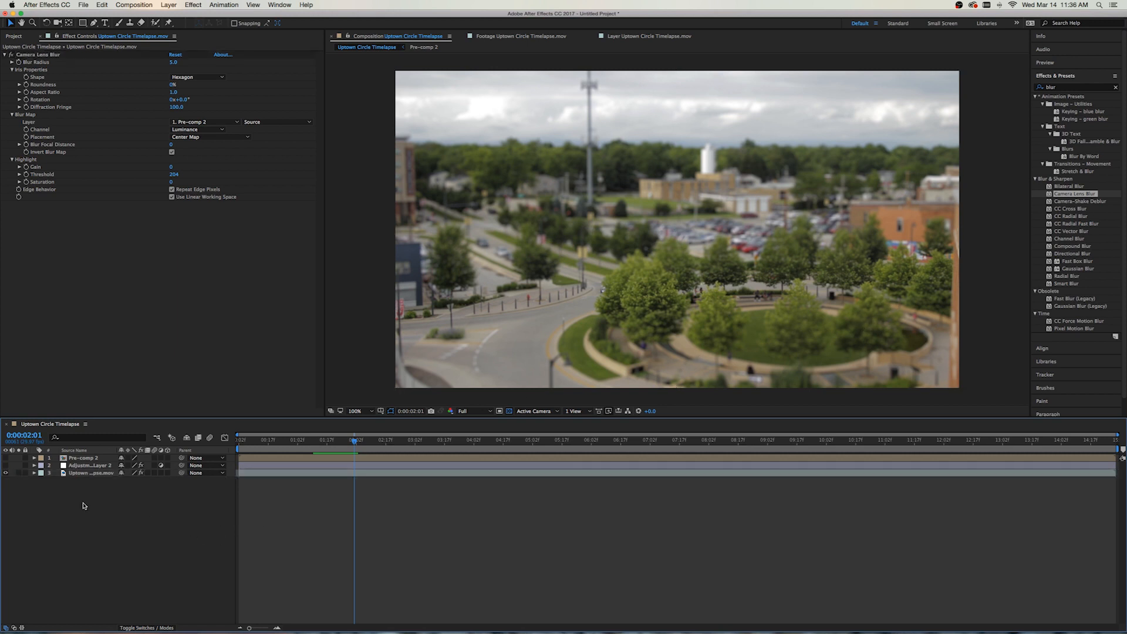
- Disable and collapse Camera Lens Blur on the timelapse layer, and duplicate the layer
click(79, 473)
click(10, 54)
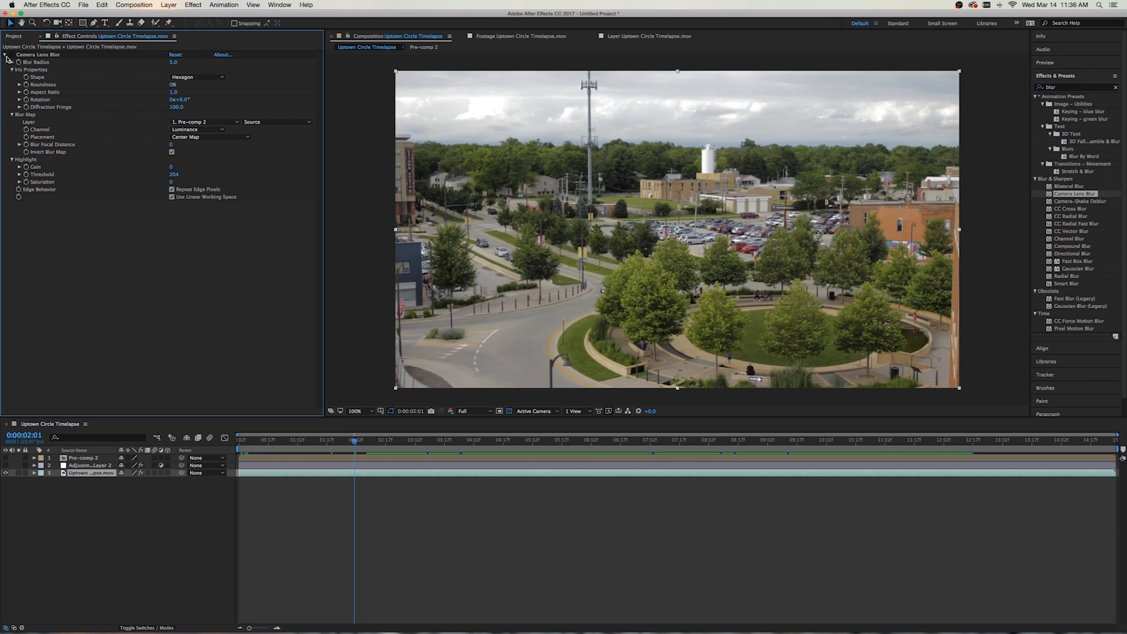
click(4, 55)
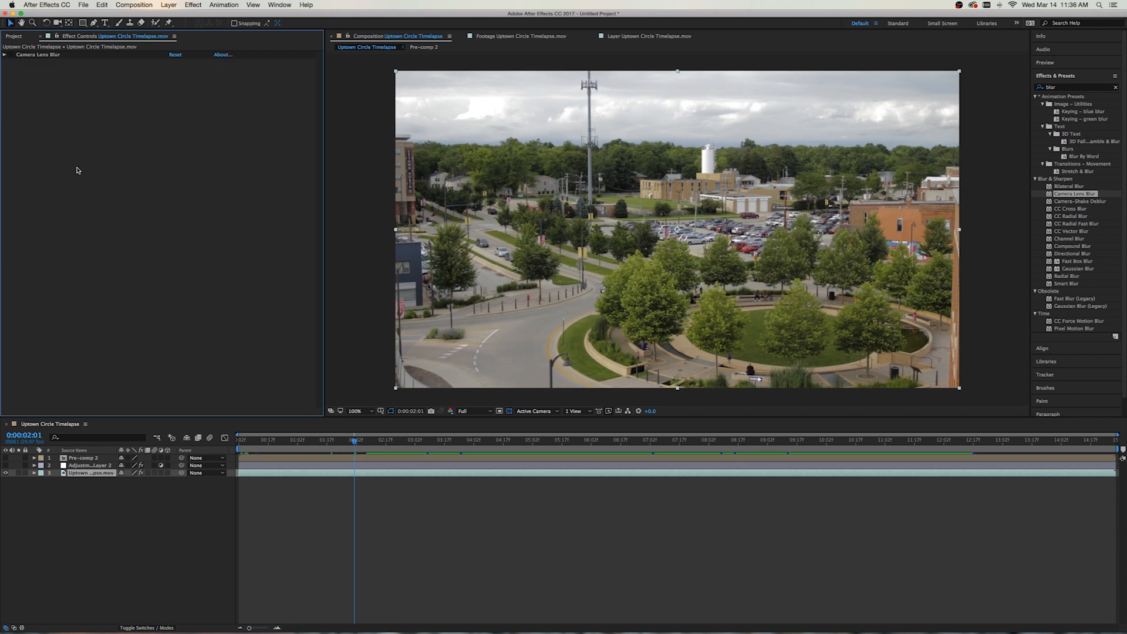
click(83, 476)
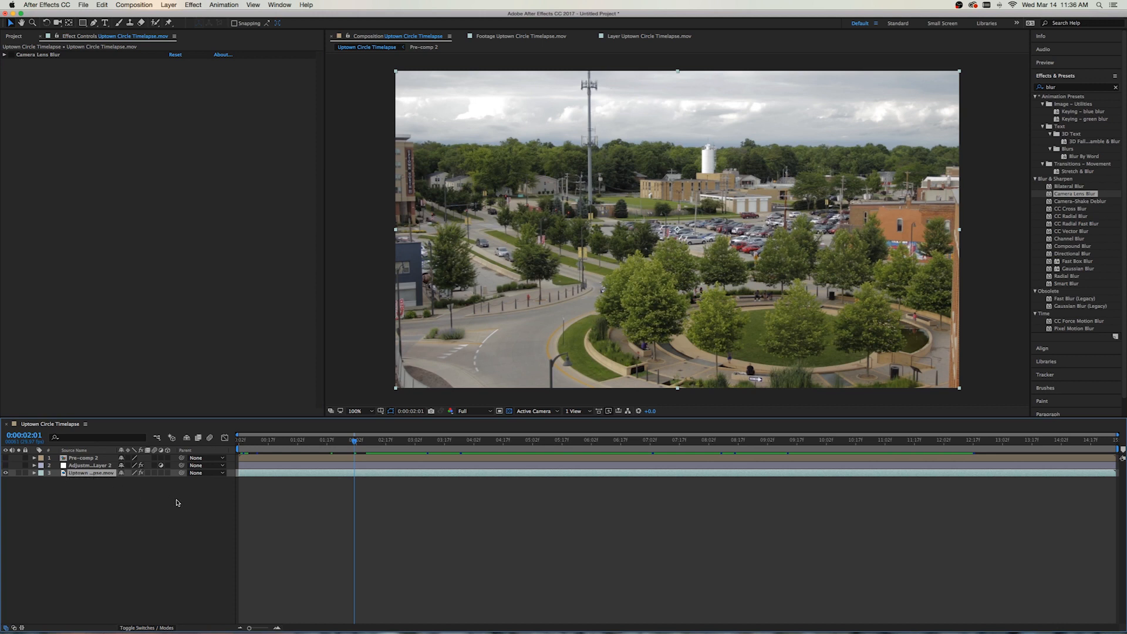
key(super+d)
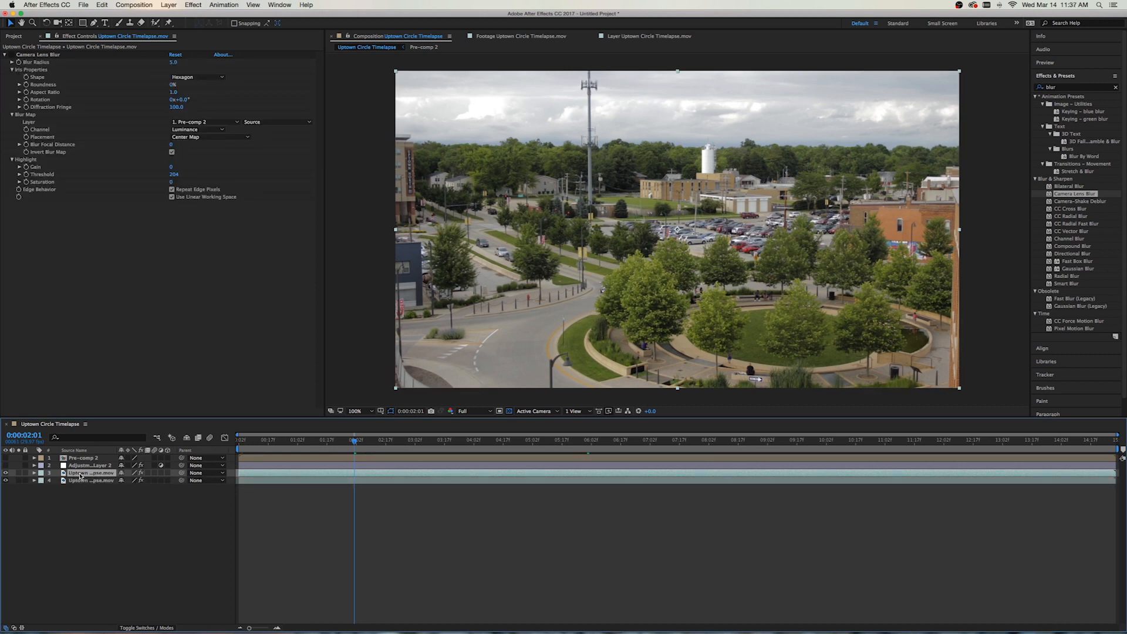
- Apply a Gaussian Blur with Blurriness 10 to the upper copy of the timelapse layer
click(1055, 268)
drag(1061, 270, 81, 475)
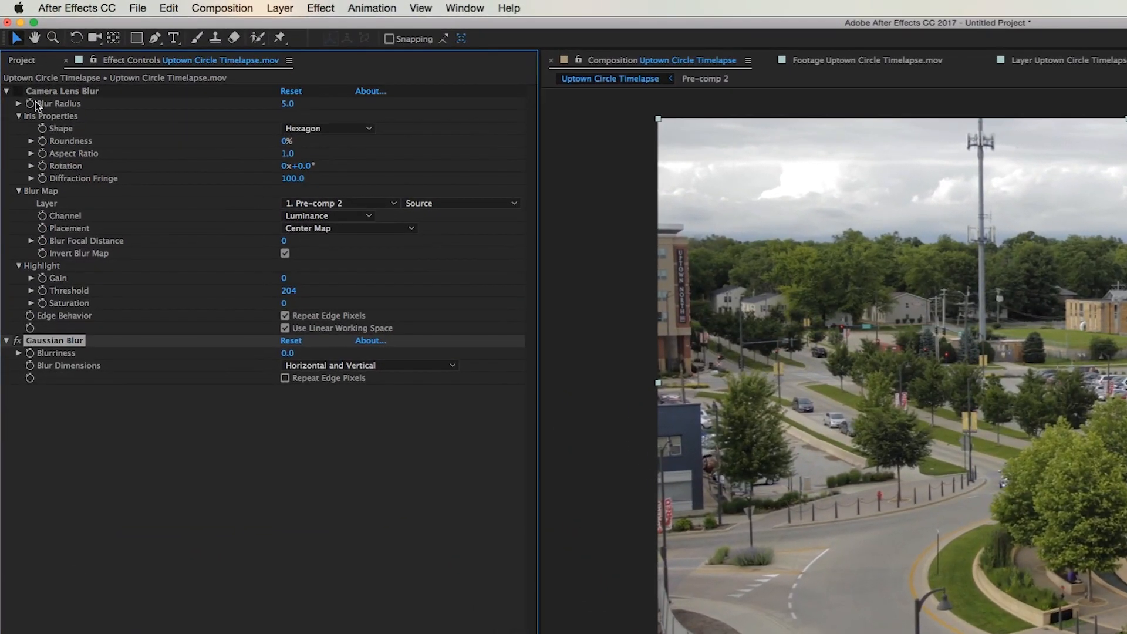
click(7, 91)
click(288, 115)
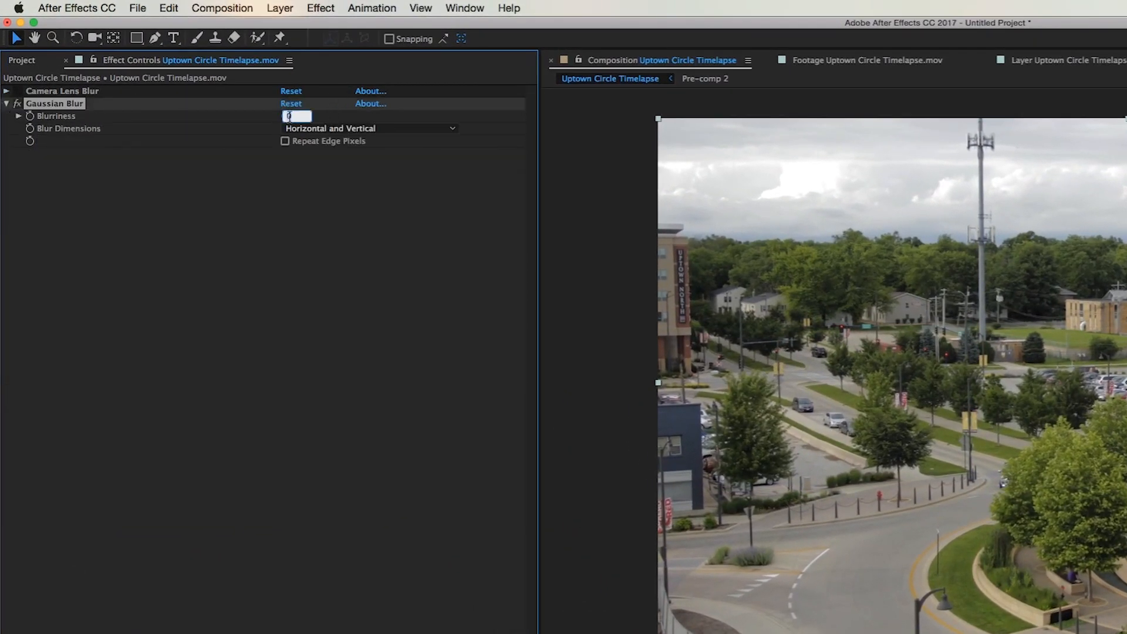
text(10)
key(Return)
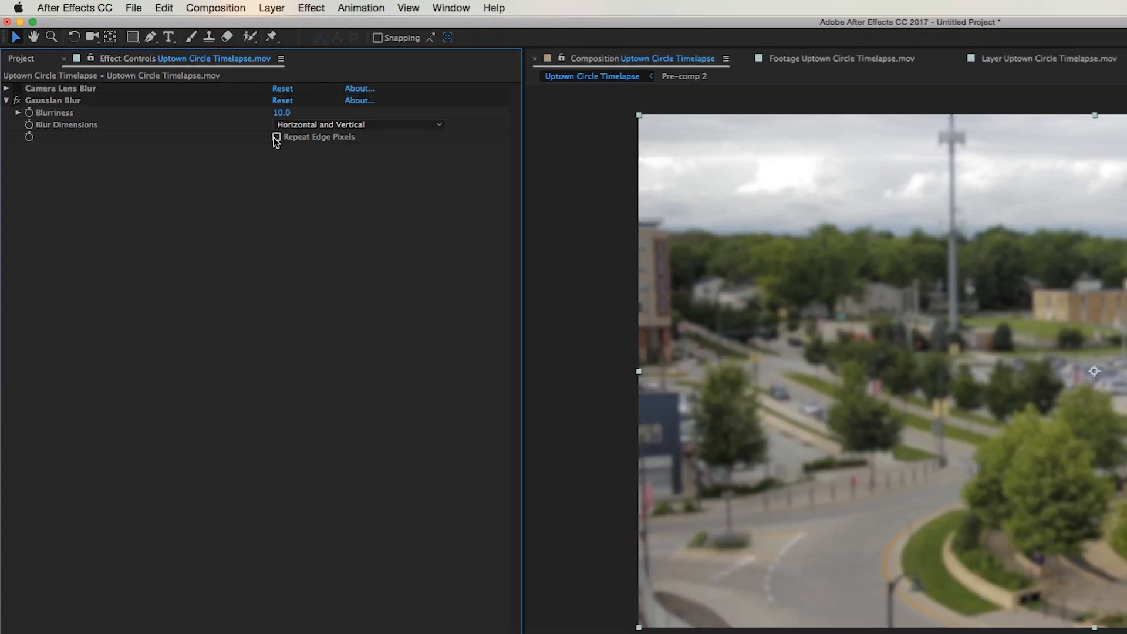
- Enable Repeat Edge Pixels on the upper timelapse layer's Gaussian Blur and draw a rectangular mask spanning the frame's full width just below its middle
click(276, 137)
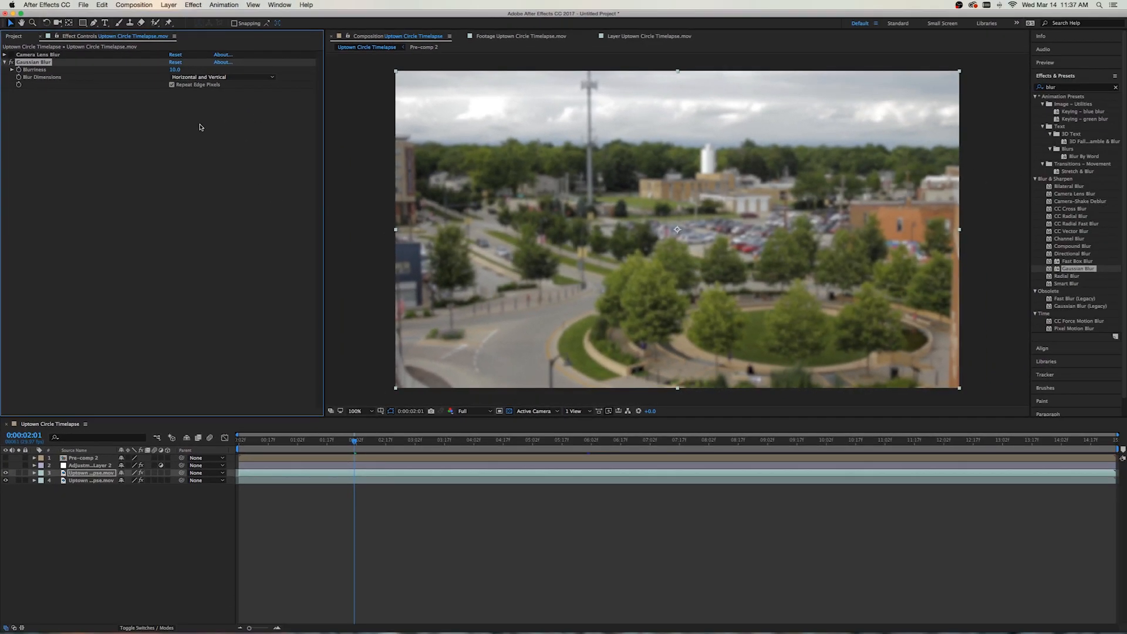
click(107, 511)
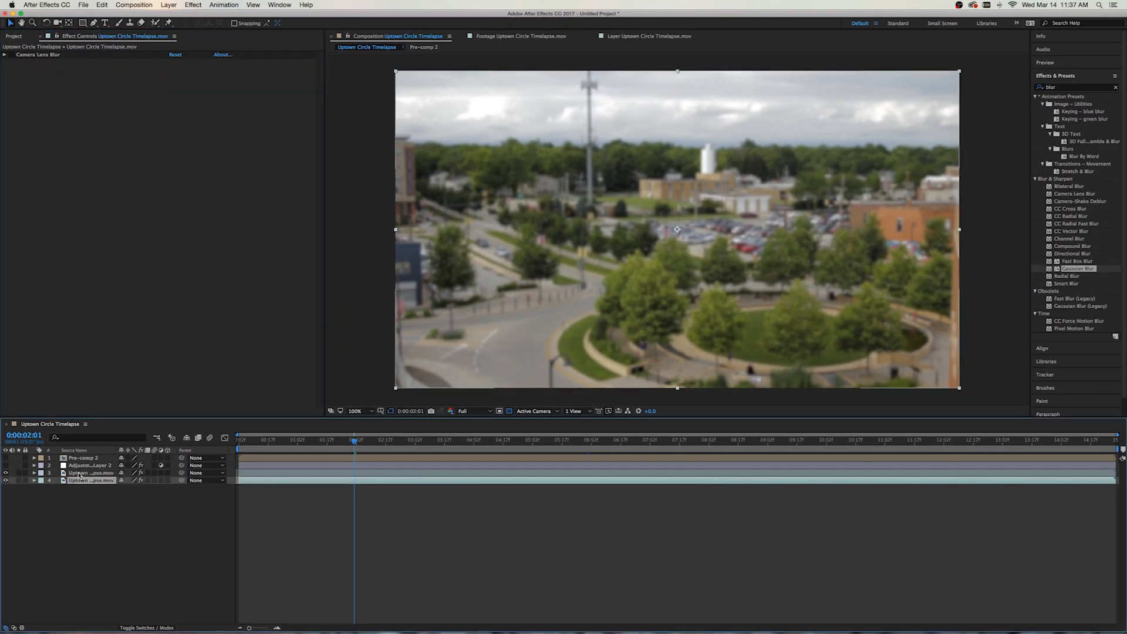
click(83, 23)
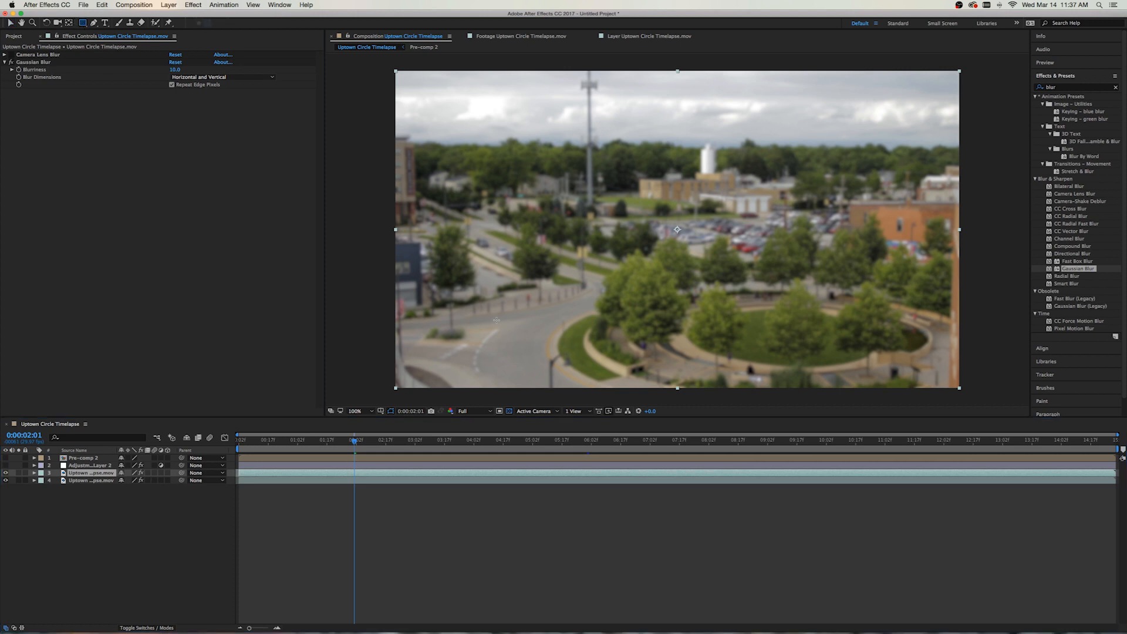
drag(349, 306, 1000, 253)
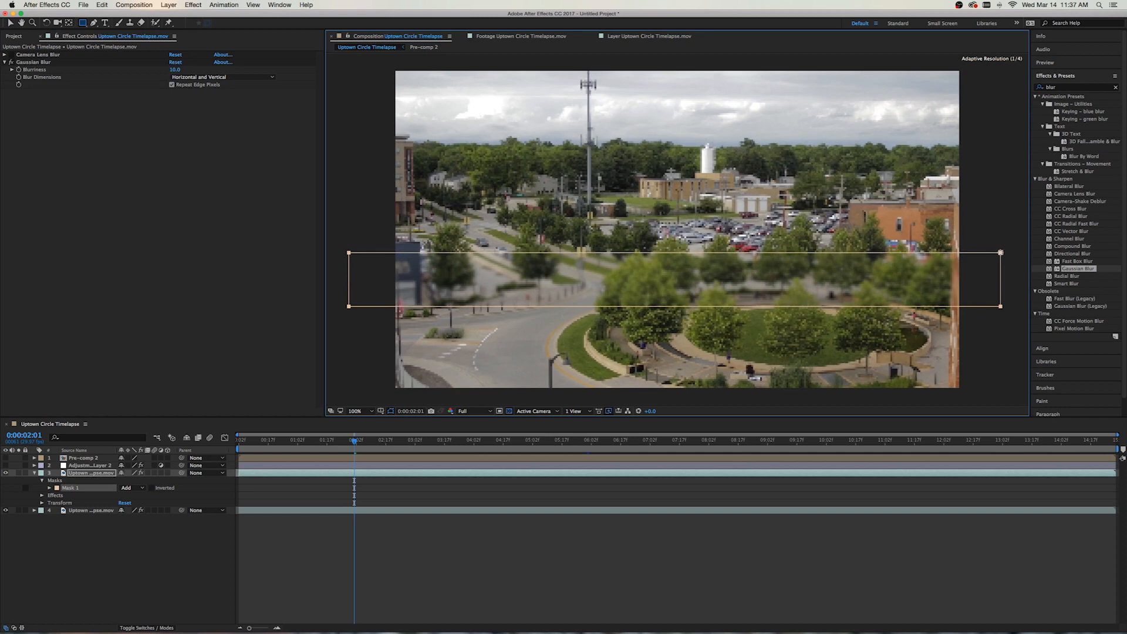
- Feather the upper timelapse layer's Mask 1 by 45 pixels and invert the mask
click(50, 488)
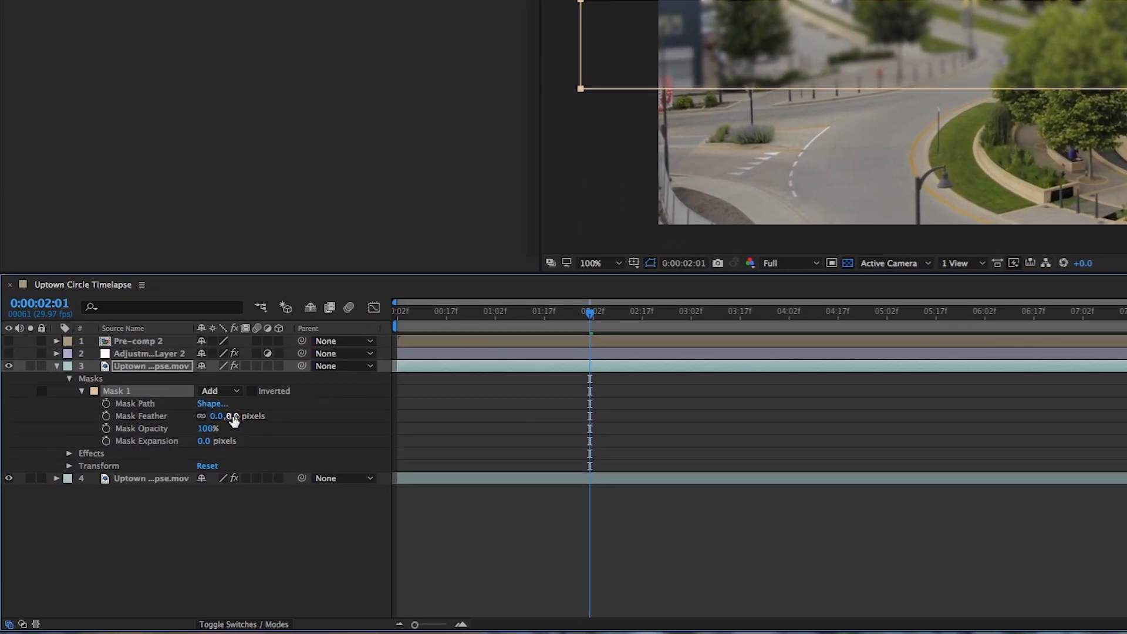
click(222, 426)
text(45)
click(249, 555)
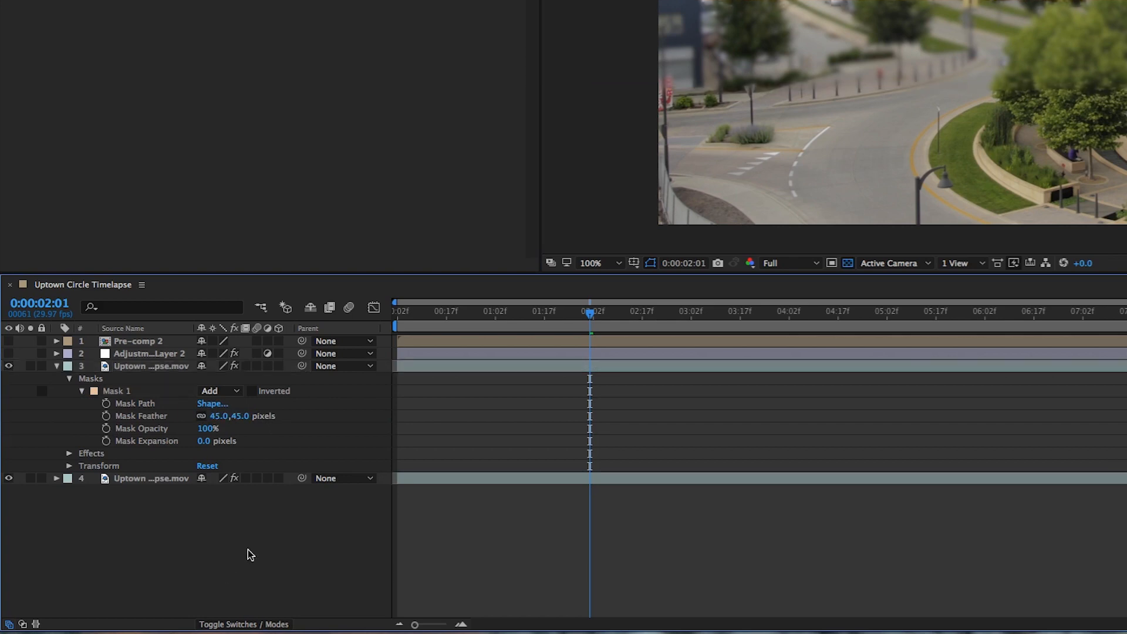
click(251, 391)
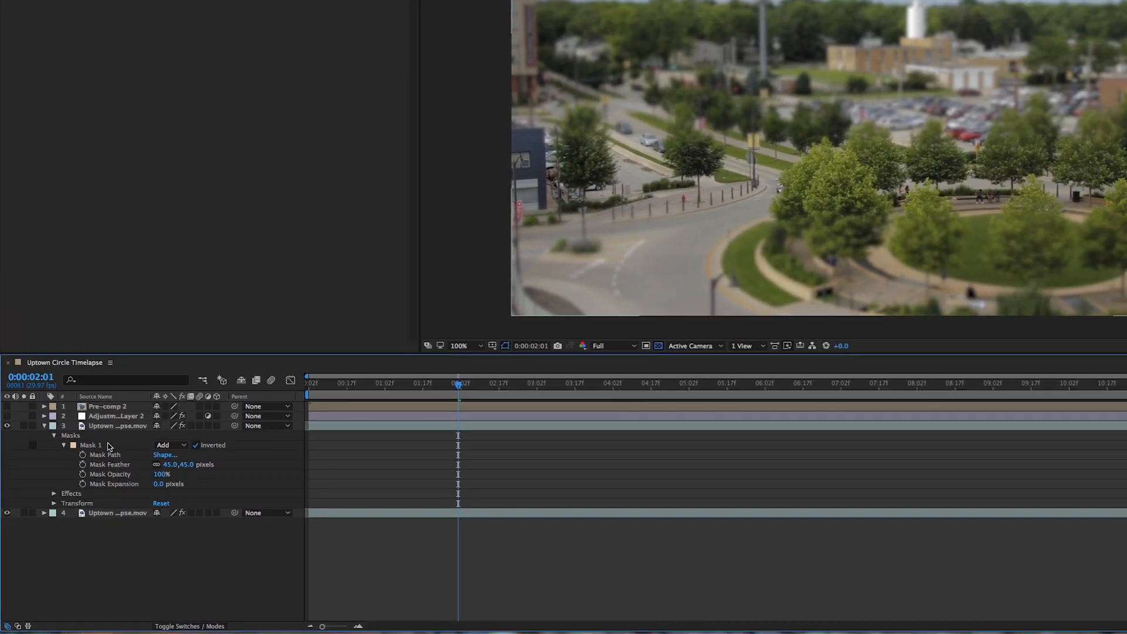
- Lower the mask over the roundabout and tilt it to follow the road and the row of trees
click(117, 391)
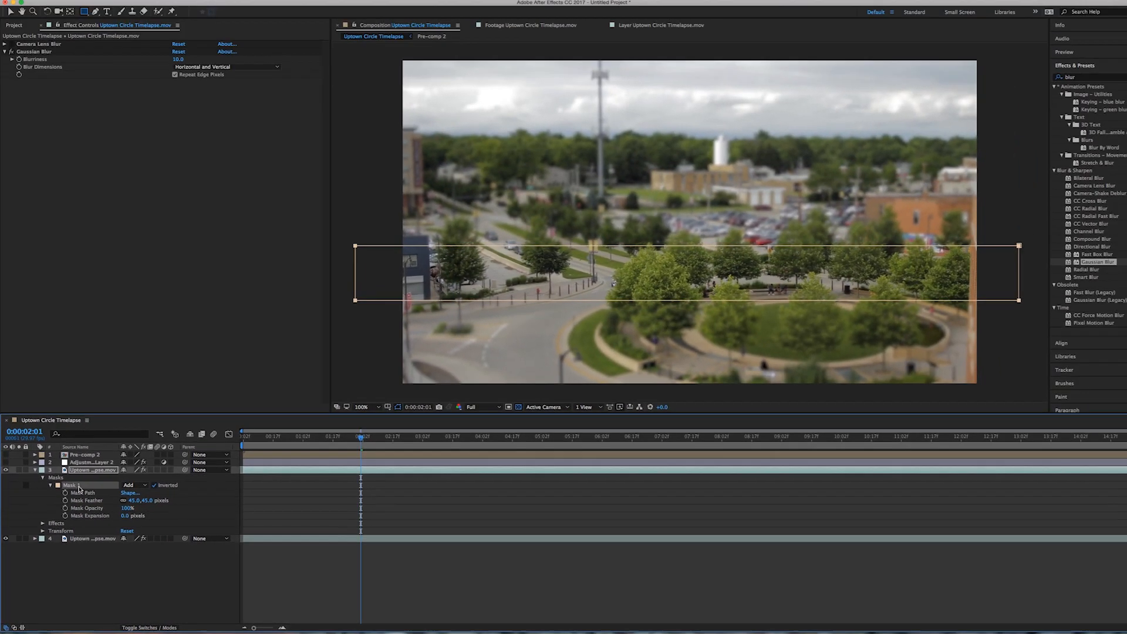
key(v)
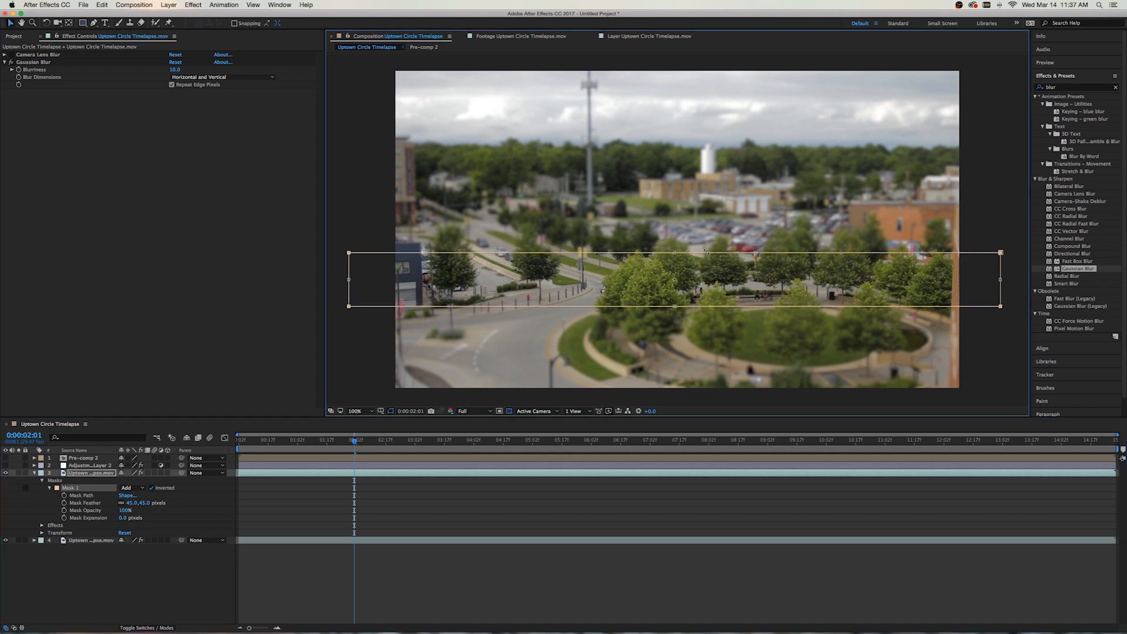
drag(712, 251, 728, 289)
click(387, 339)
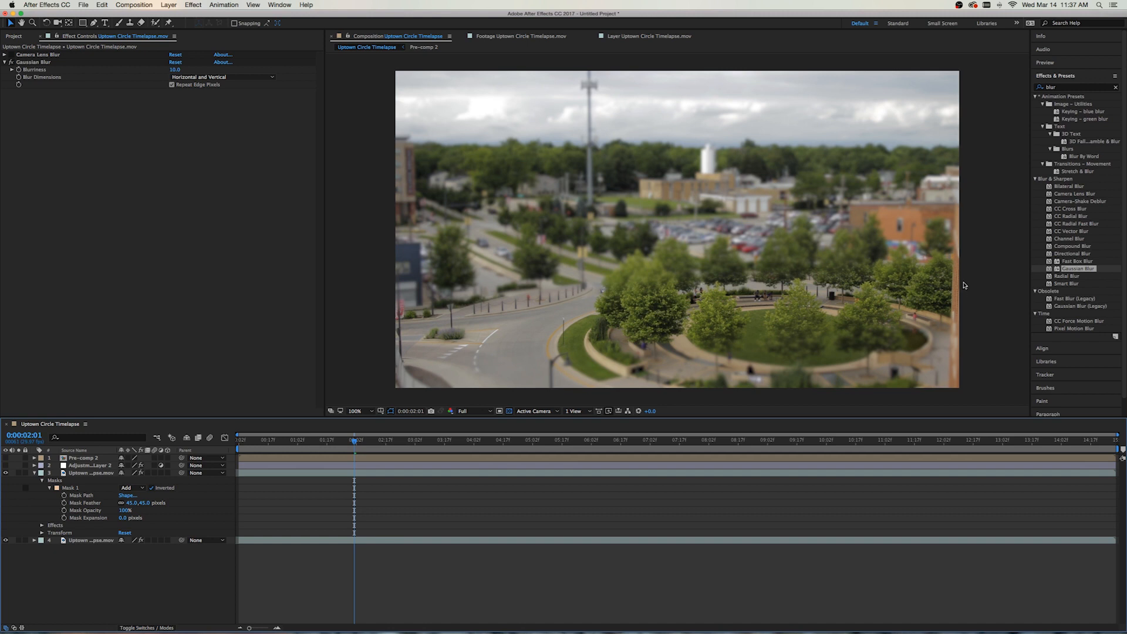
- Hide the blurred timelapse copy, show Adjustment Layer 2 and check the adjustment layer's mask settings
click(81, 473)
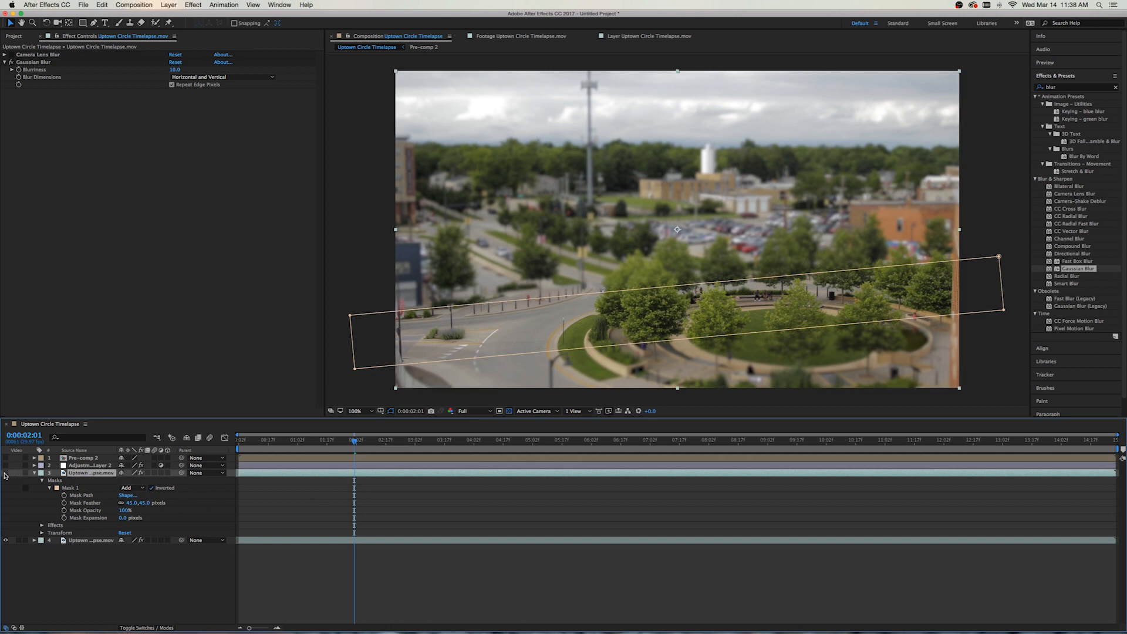
click(88, 541)
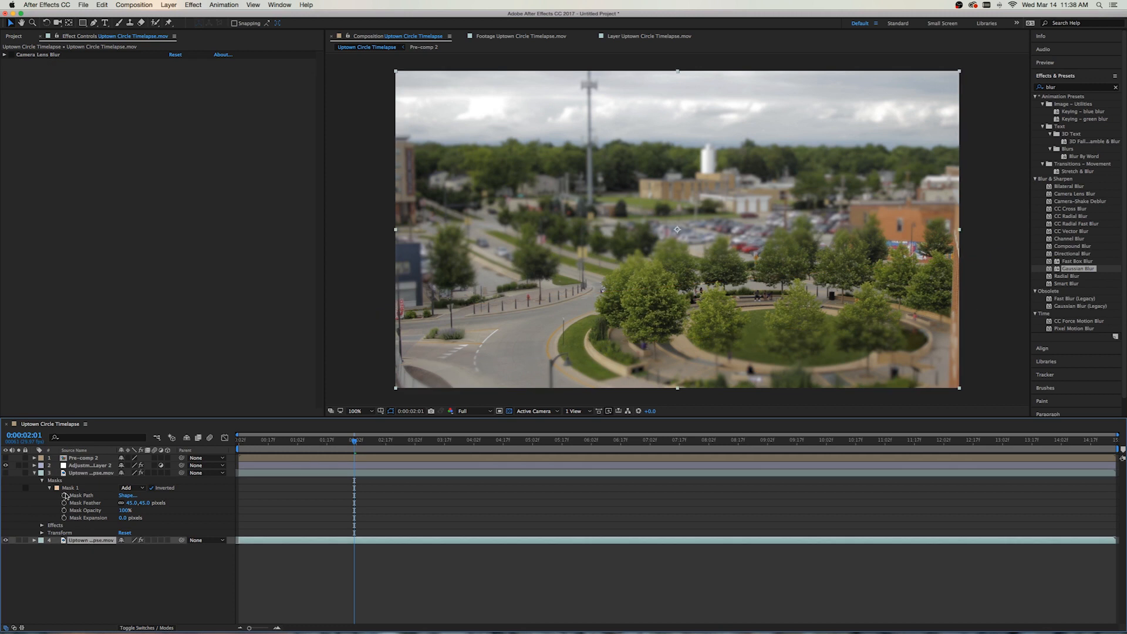
click(34, 465)
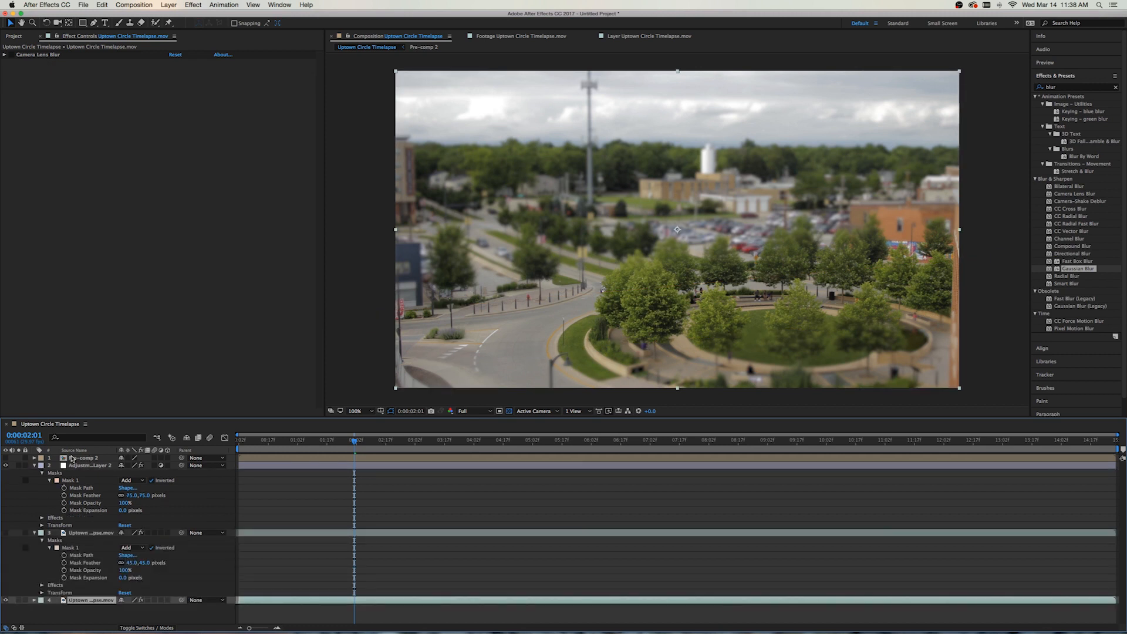
click(34, 465)
- Delete Pre-comp 2 and the blurred timelapse copy, keeping Adjustment Layer 2 and the original timelapse layer
click(84, 458)
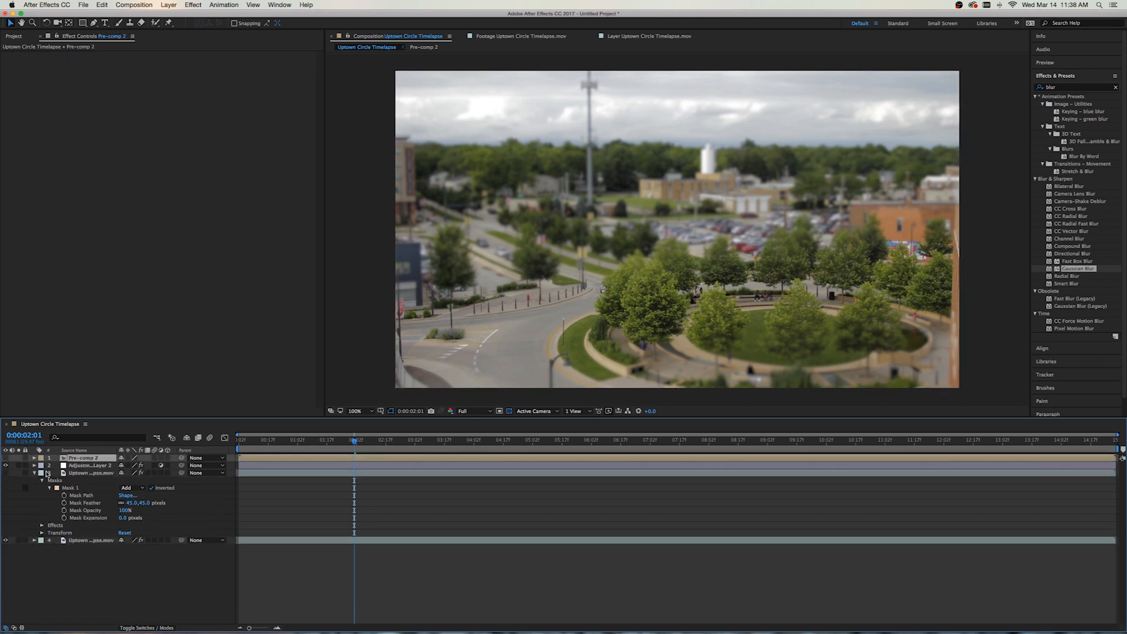
key(Delete)
click(82, 465)
key(Delete)
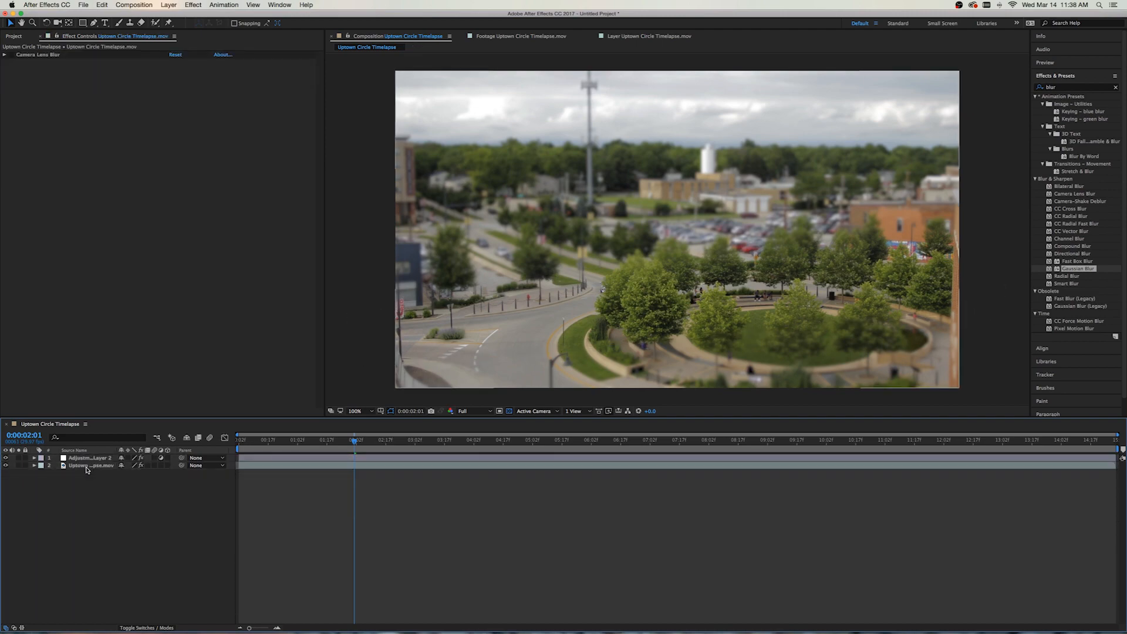
- Find the Lumetri Color effect and apply it to the Uptown Circle Timelapse layer
click(88, 457)
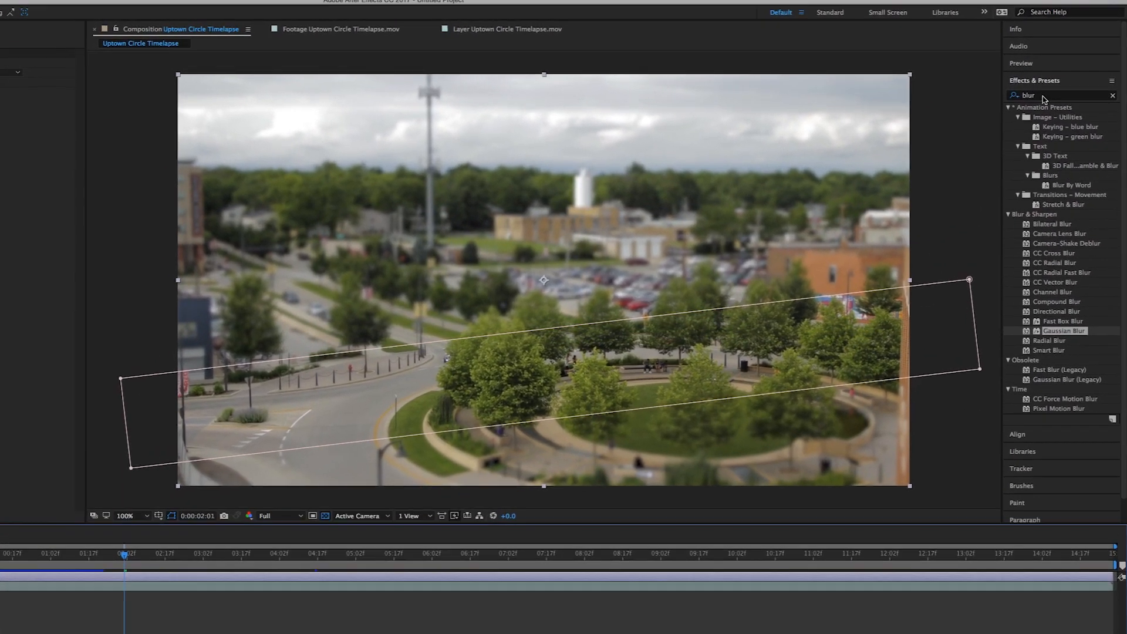
double_click(1044, 95)
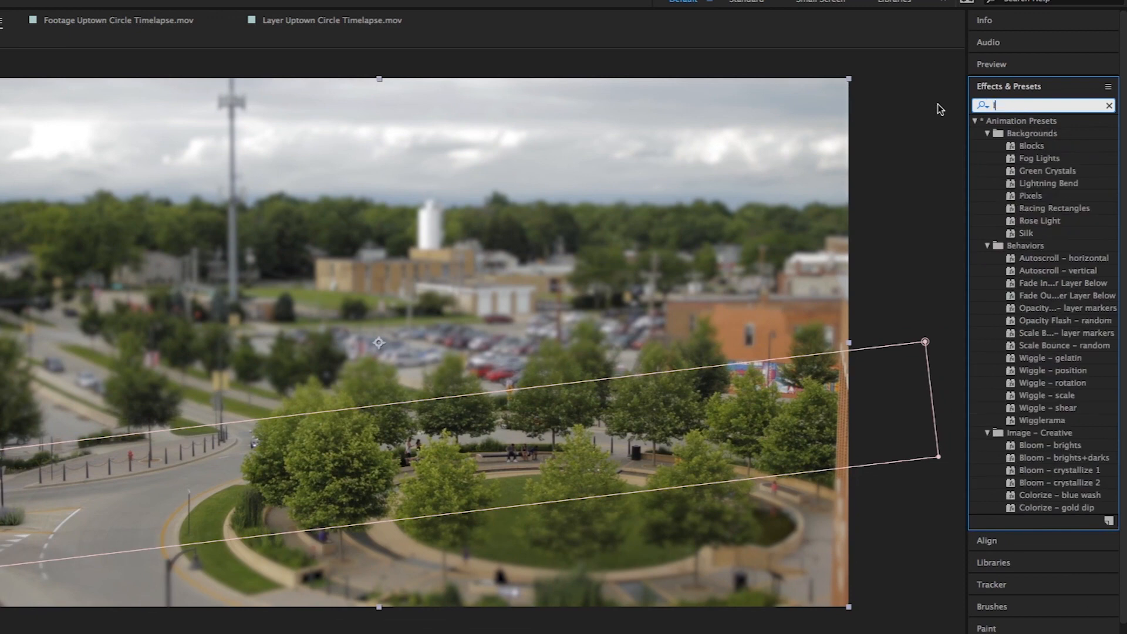
text(lumetri)
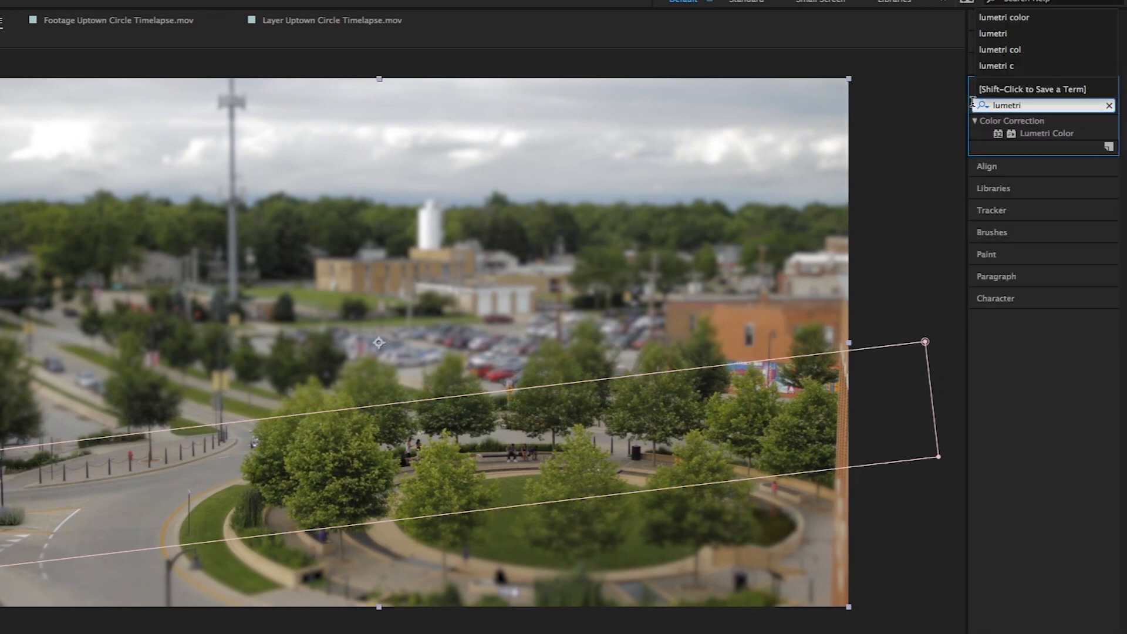
drag(998, 131, 3, 577)
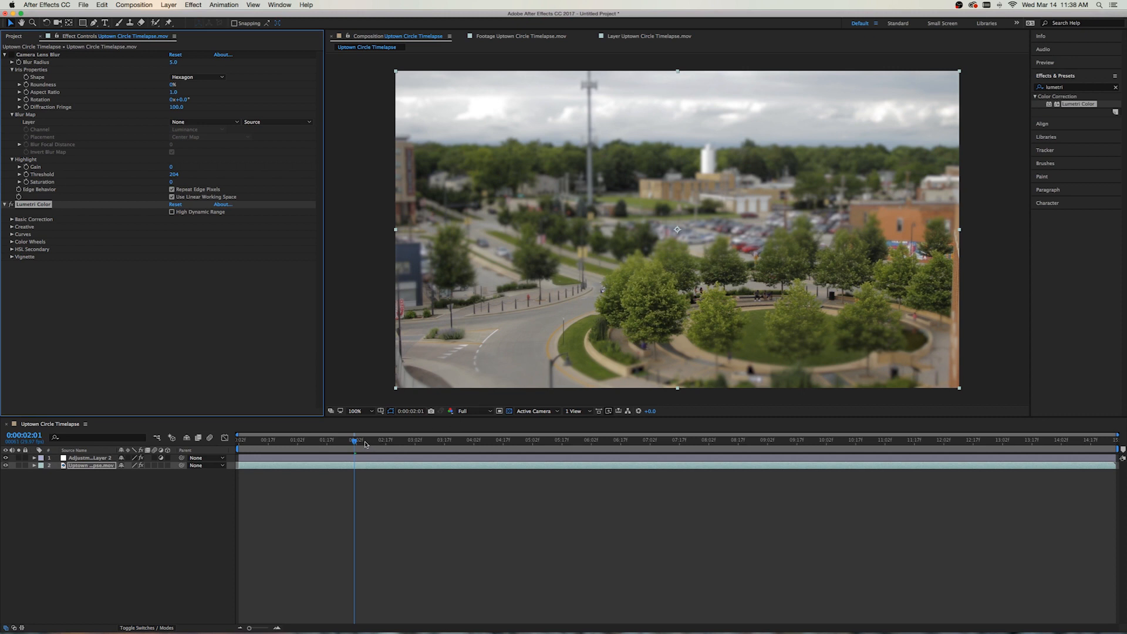
- At 0:00:02:17, set Exposure to 0.5 and Contrast to 75 in Lumetri Color's Basic Correction
drag(364, 444, 386, 444)
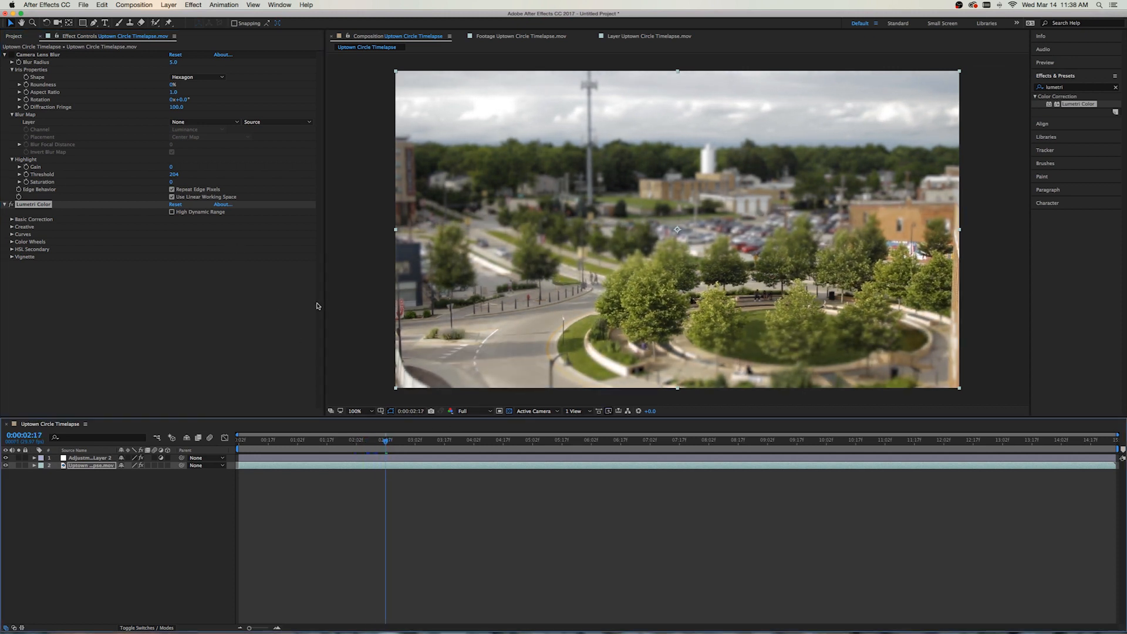
click(6, 54)
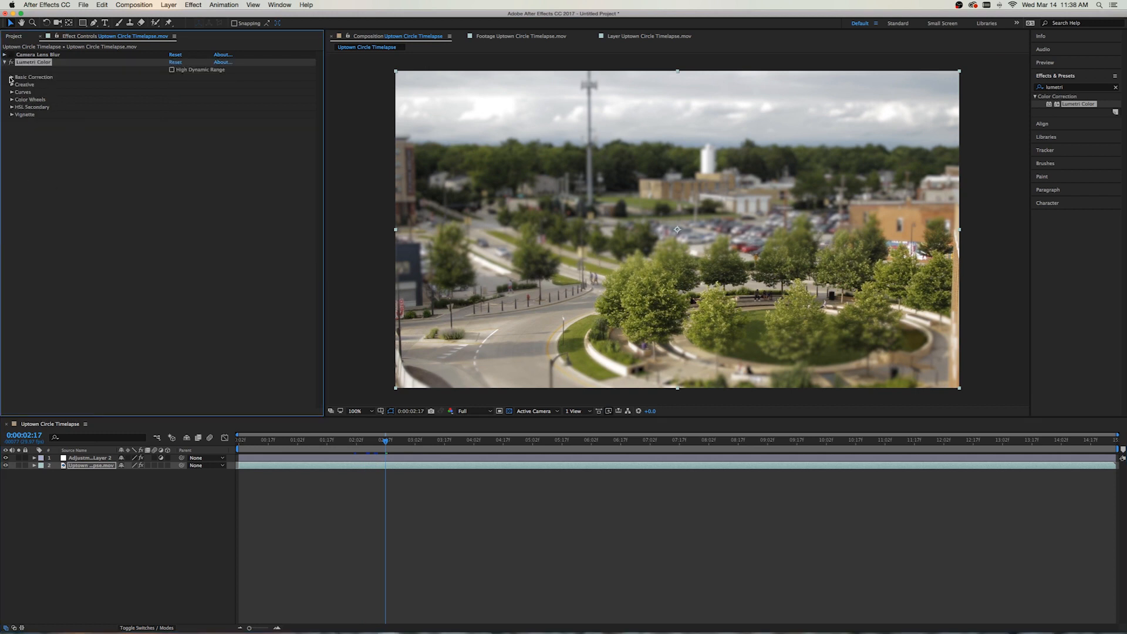
click(12, 77)
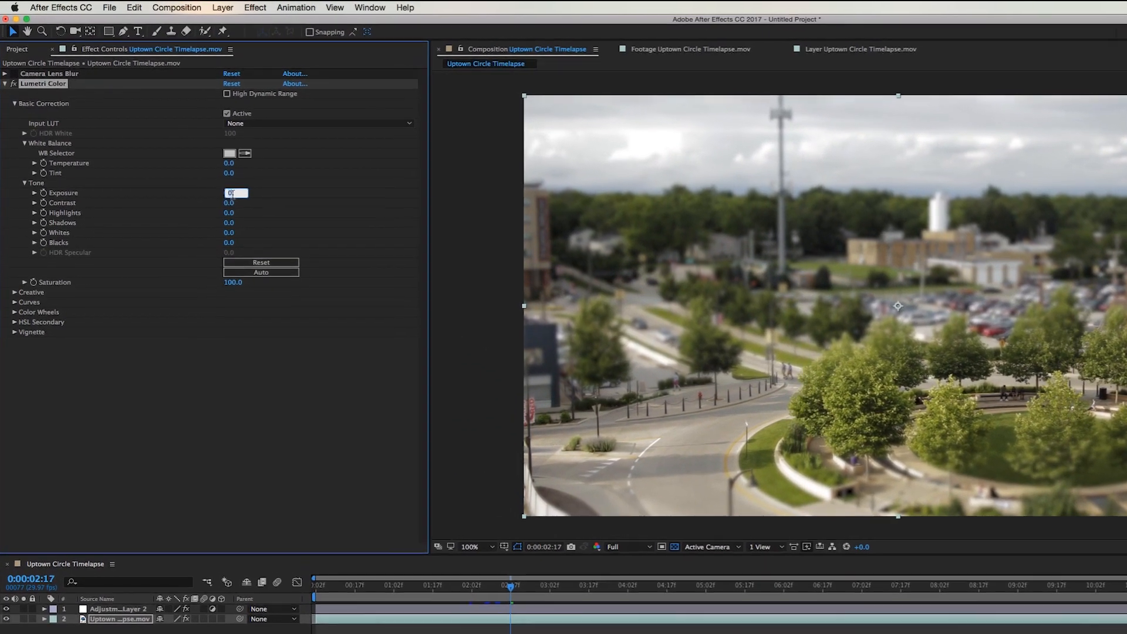
click(214, 179)
text(0.5)
key(Return)
click(229, 203)
text(75)
key(Return)
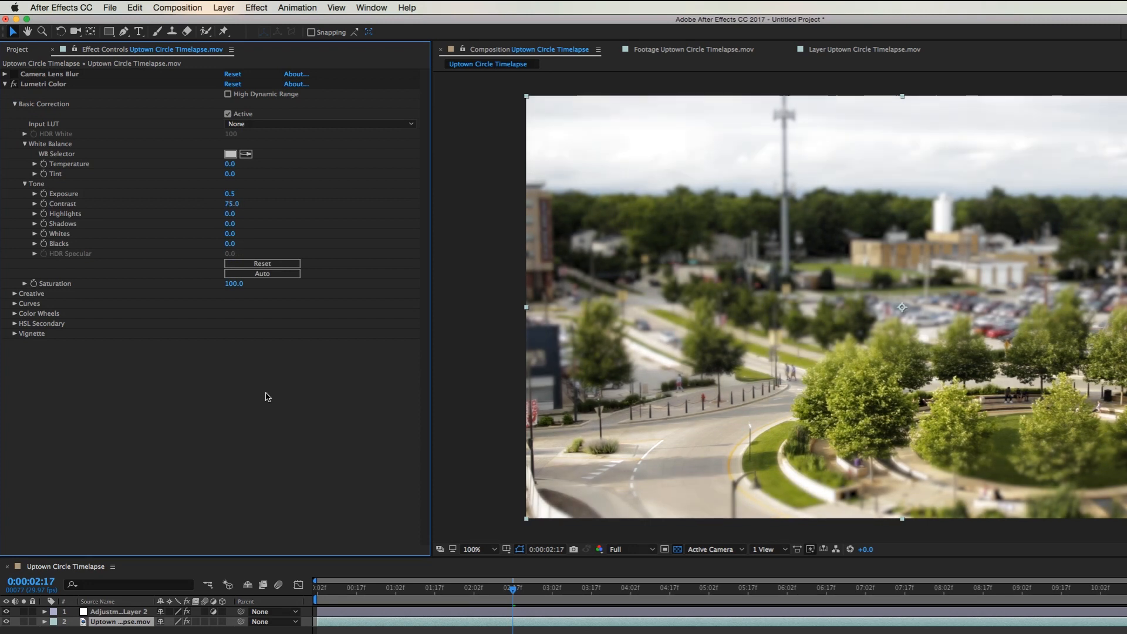
- Set Lumetri Color's Contrast to 55, Highlights to -45 and Shadows to 45
click(230, 204)
text(55)
key(Return)
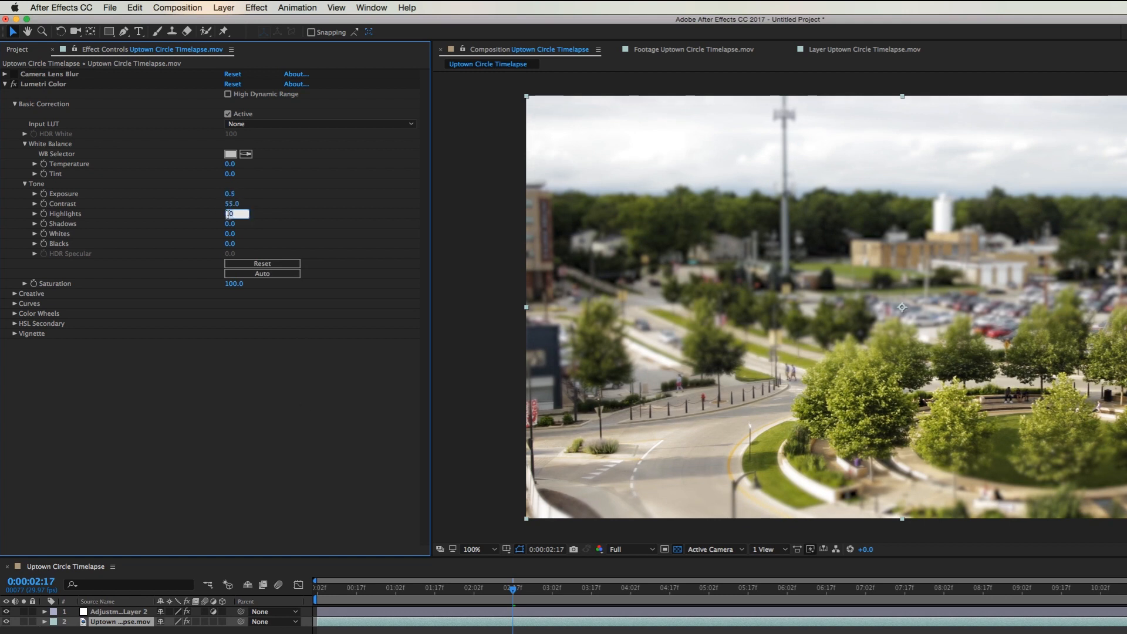
text(-45)
key(Return)
text(5)
key(Return)
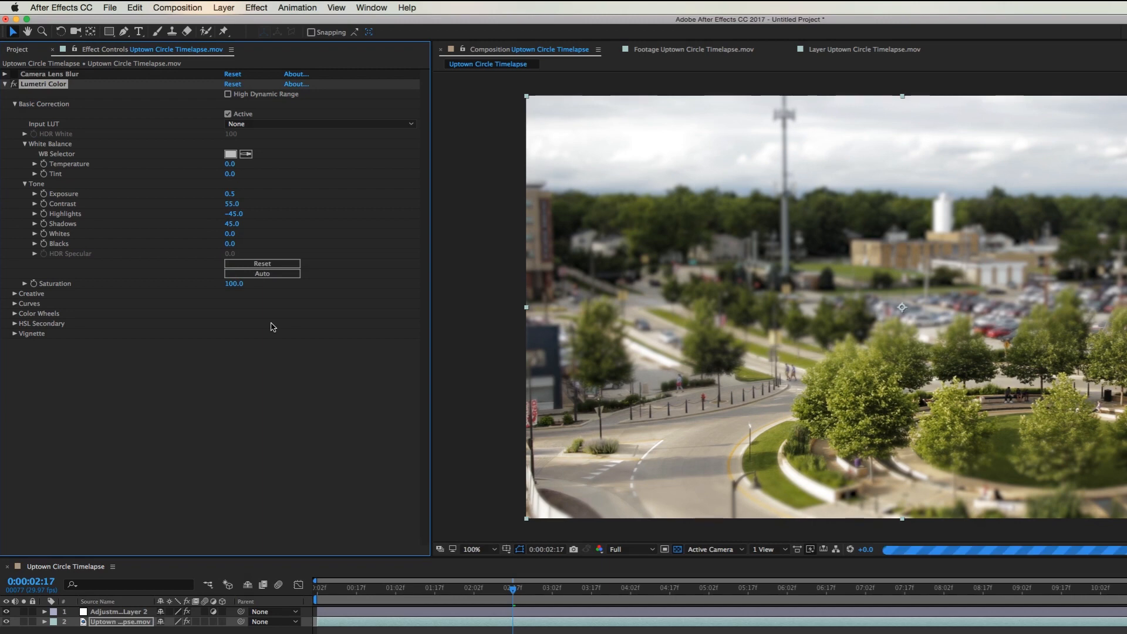
- Set both Whites and Blacks to -15 in Lumetri Color's tone settings
click(230, 234)
text(-15)
click(229, 243)
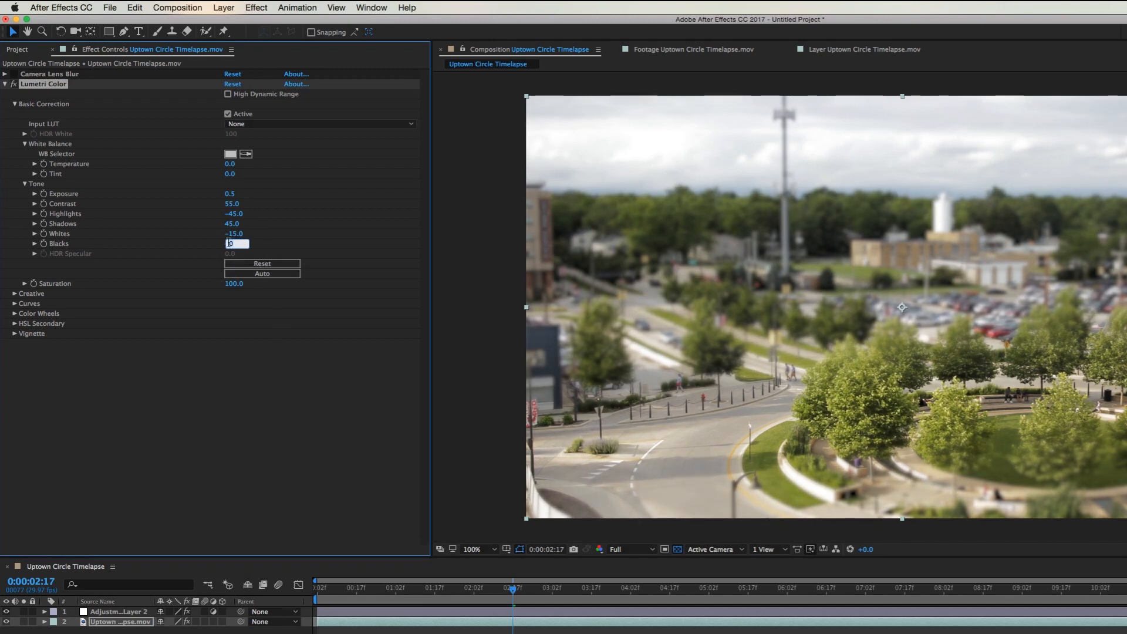
text(-15)
click(274, 375)
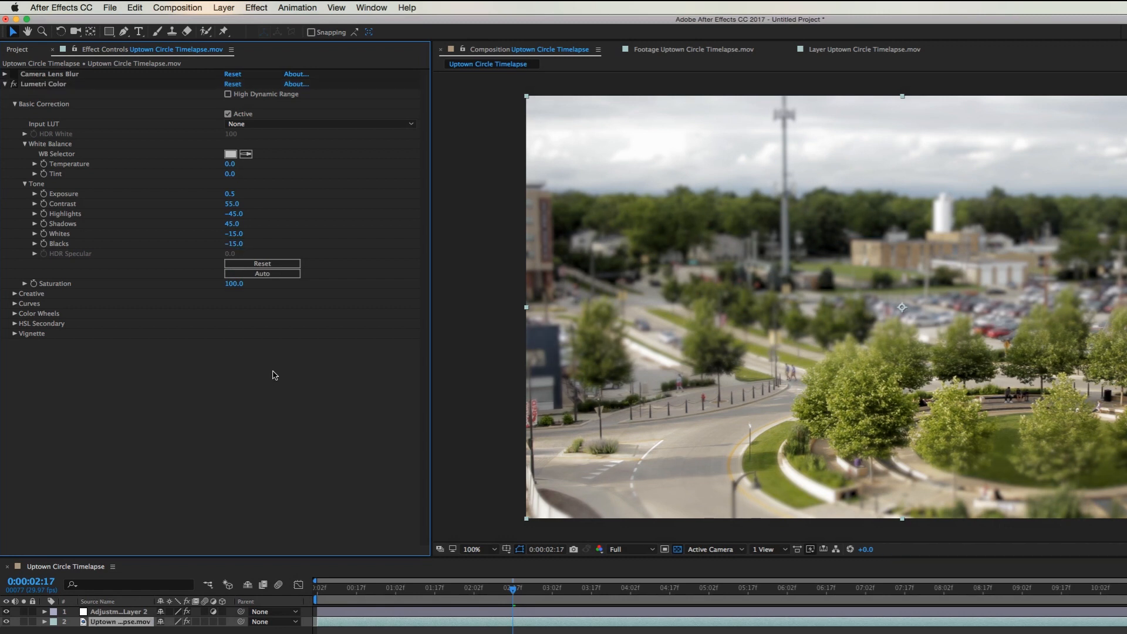
- Set Lumetri Color's Saturation to 150 on the timelapse layer
click(234, 284)
text(150)
click(238, 341)
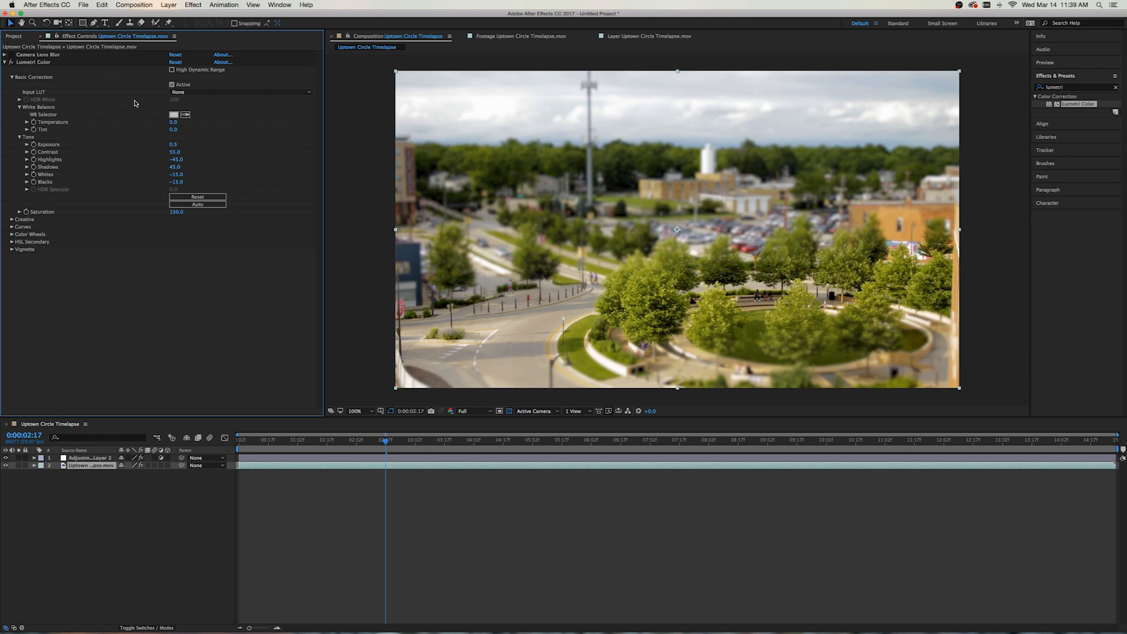
- Set the Gaussian Blur's Blurriness on Adjustment Layer 2 to 8, and collapse the timelapse layer's Lumetri Tone settings
click(85, 458)
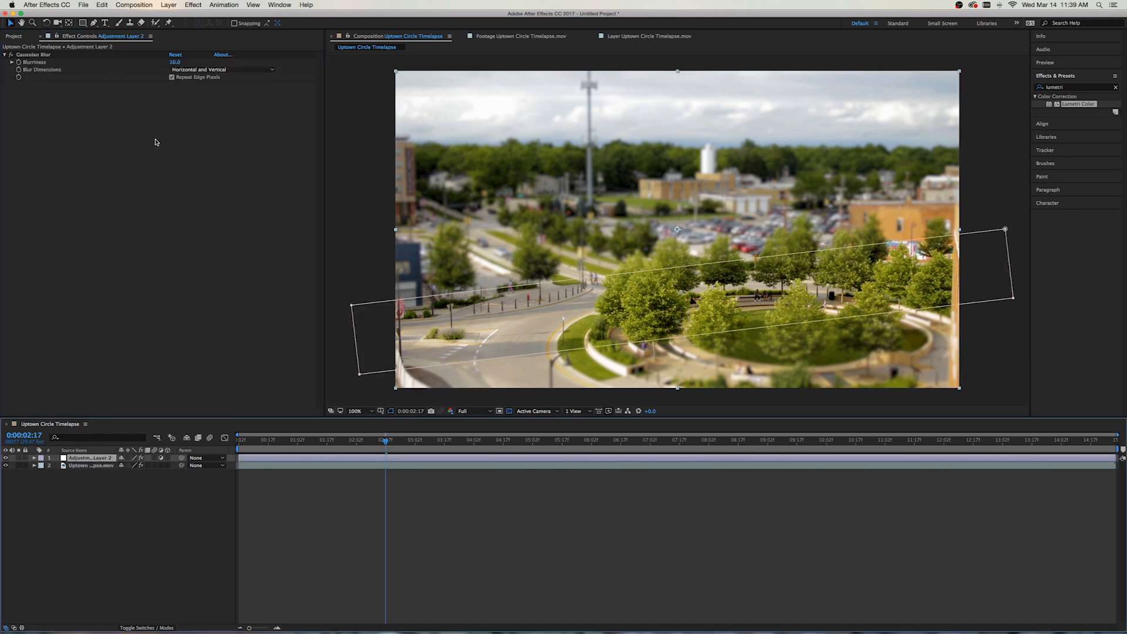
click(176, 62)
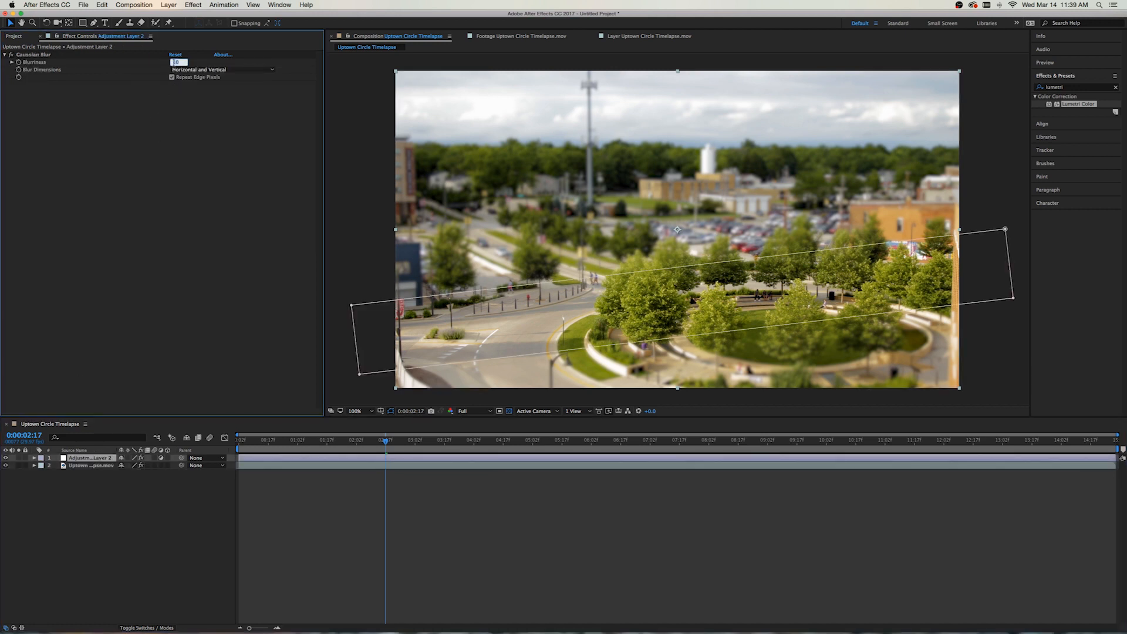
text(8)
key(Return)
click(81, 466)
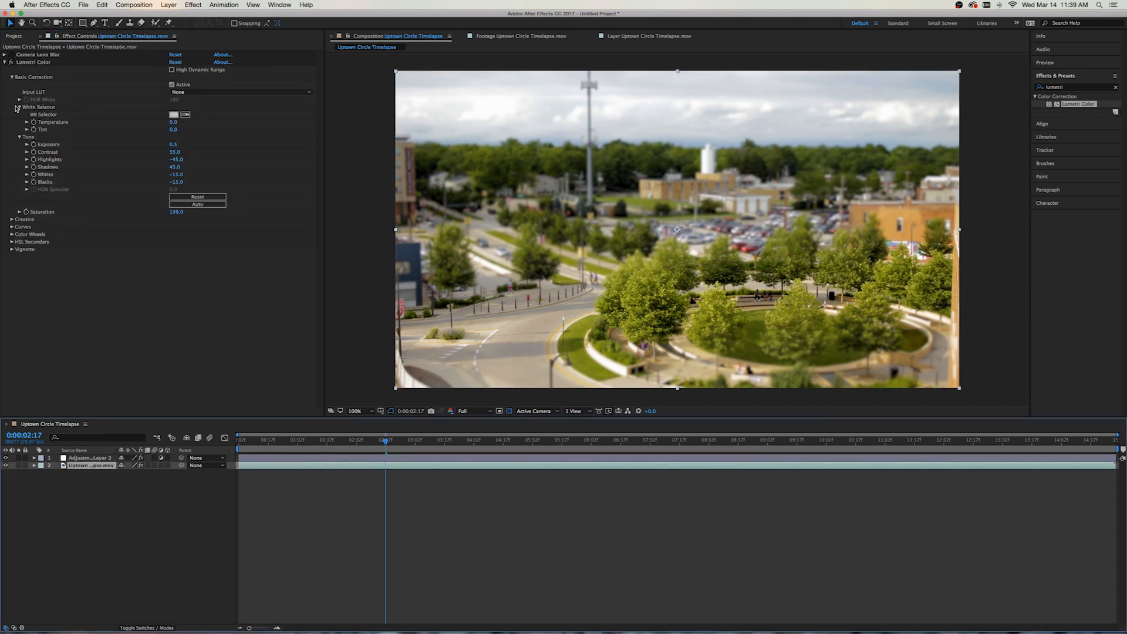
click(21, 138)
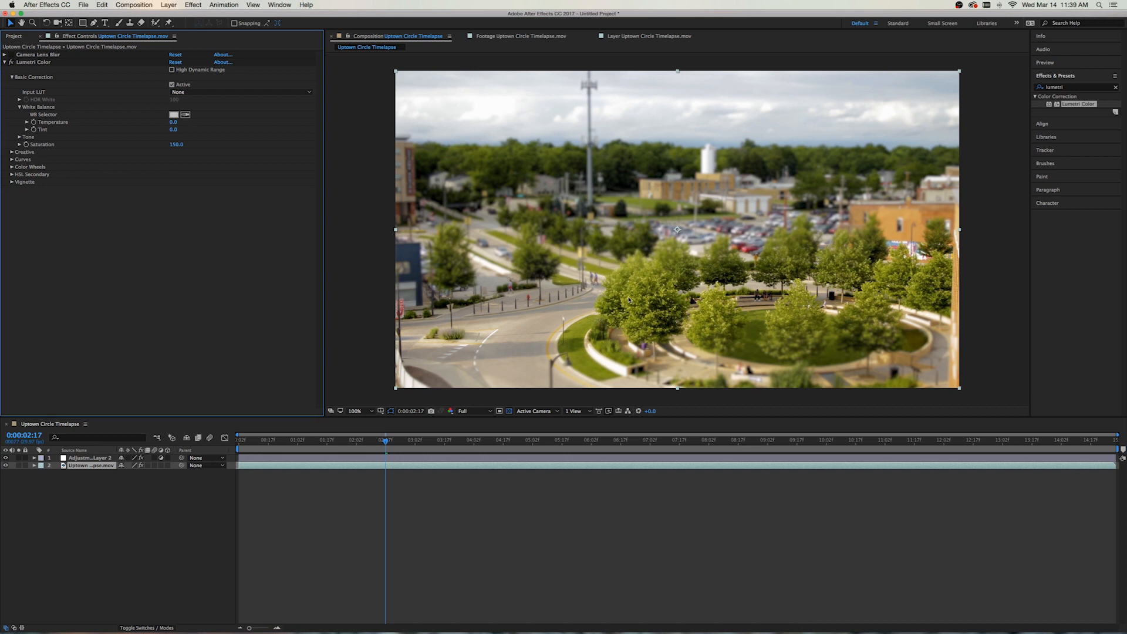
- Add three mask points on Adjustment Layer 2's lower mask edge at the small round tree, and raise the middle one to its treetop
click(80, 459)
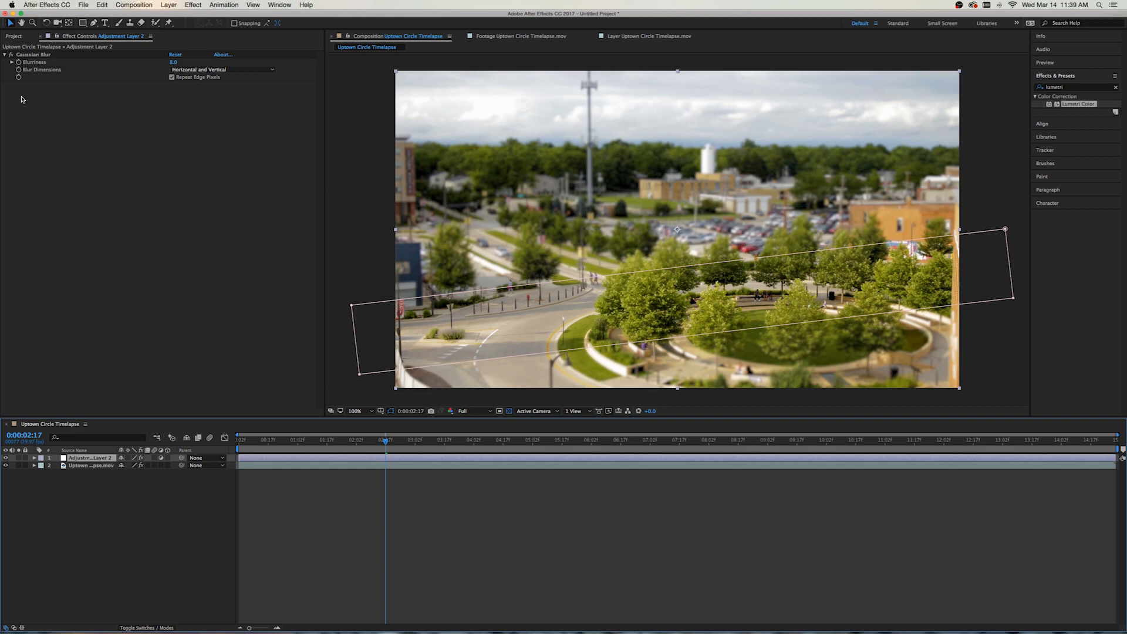
key(q)
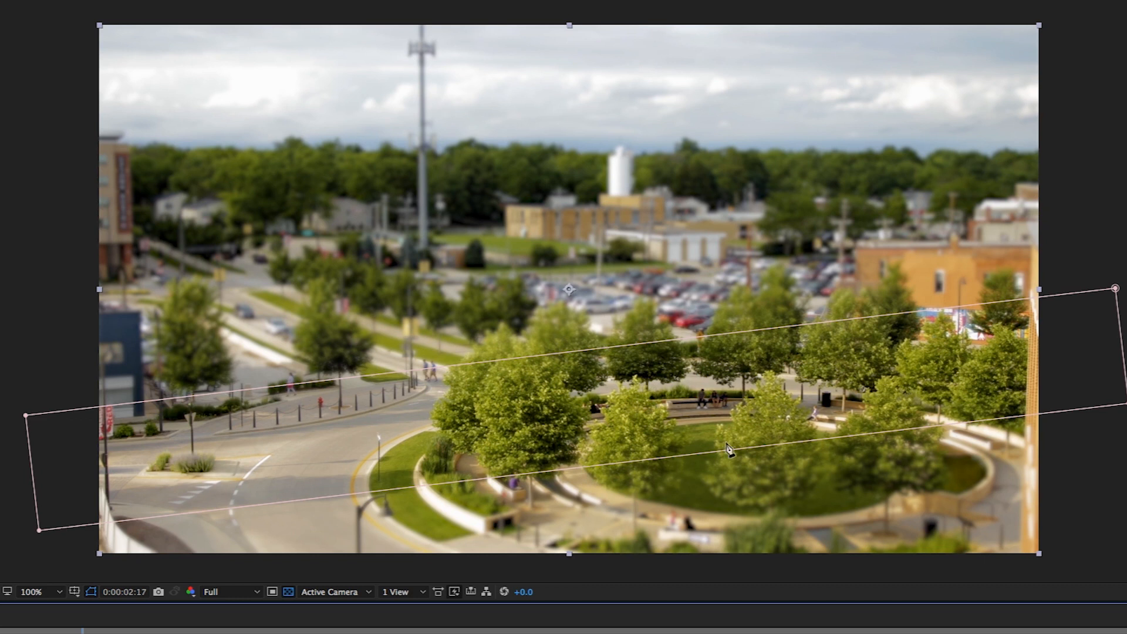
click(638, 462)
click(683, 457)
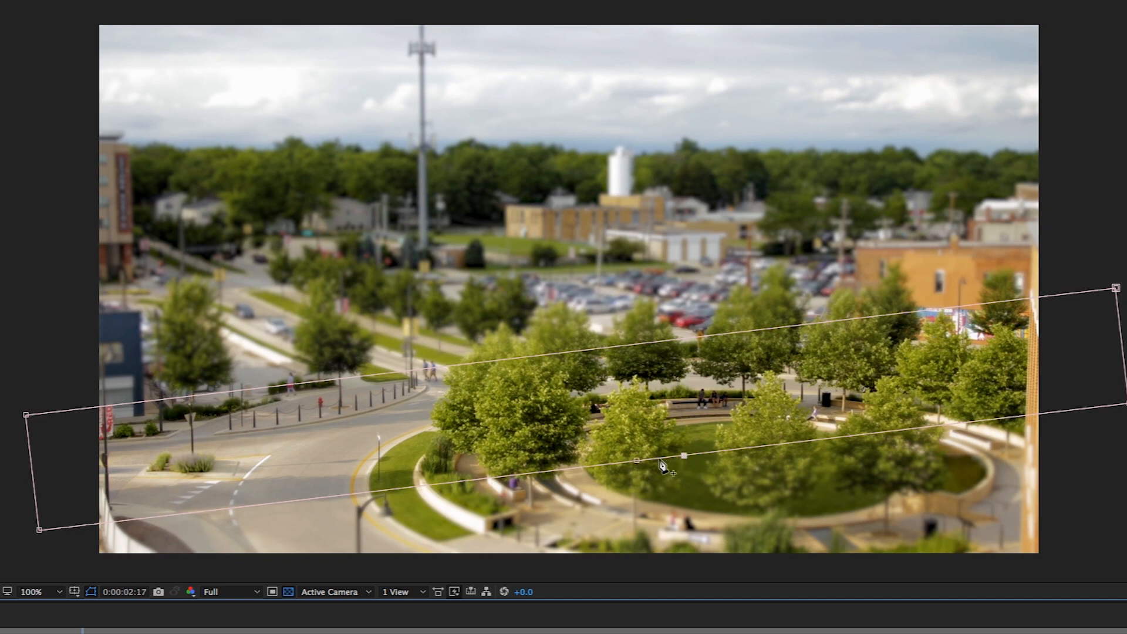
click(588, 466)
drag(638, 462, 633, 379)
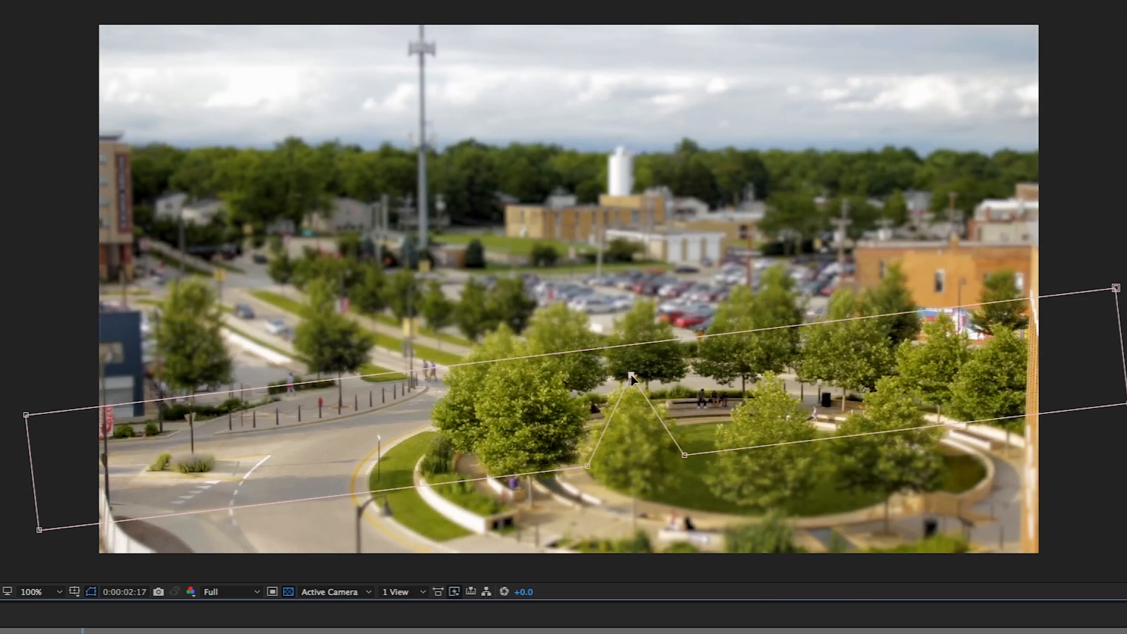
- Add mask points on both sides of the raised peak and fit them to the small tree's crown
click(663, 421)
click(661, 421)
drag(662, 421, 597, 418)
click(609, 423)
drag(667, 405, 664, 406)
drag(597, 417, 600, 420)
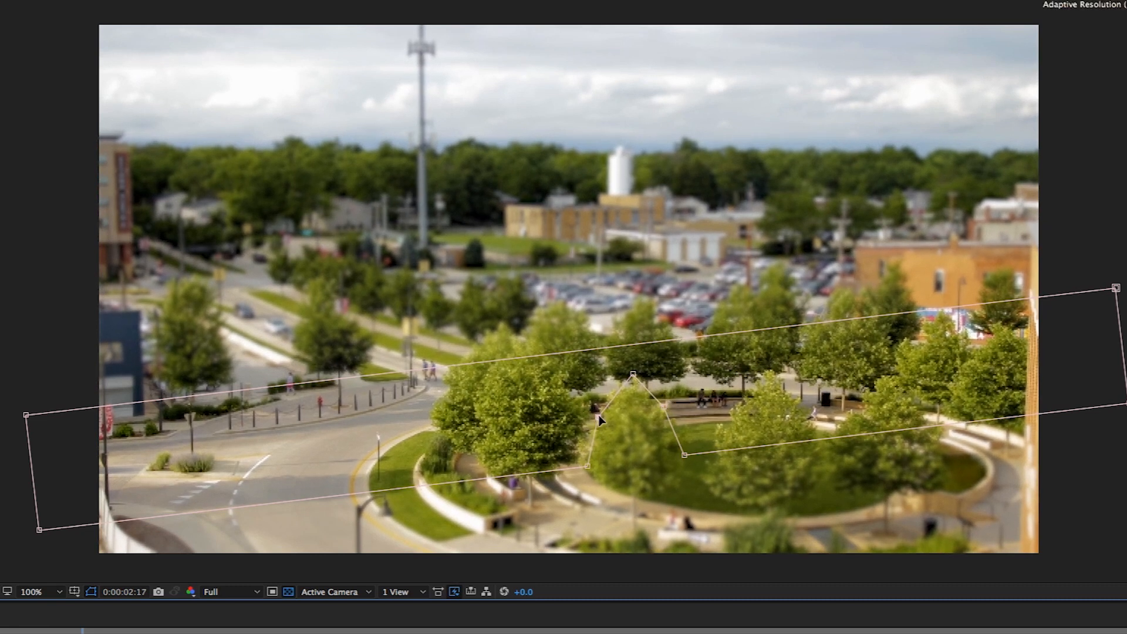
- Raise the mask's lower edge into a peak around the tree in the middle of the circular lawn, with extra points along its sides
click(774, 444)
click(816, 440)
click(717, 451)
drag(774, 444, 769, 371)
click(734, 411)
click(800, 405)
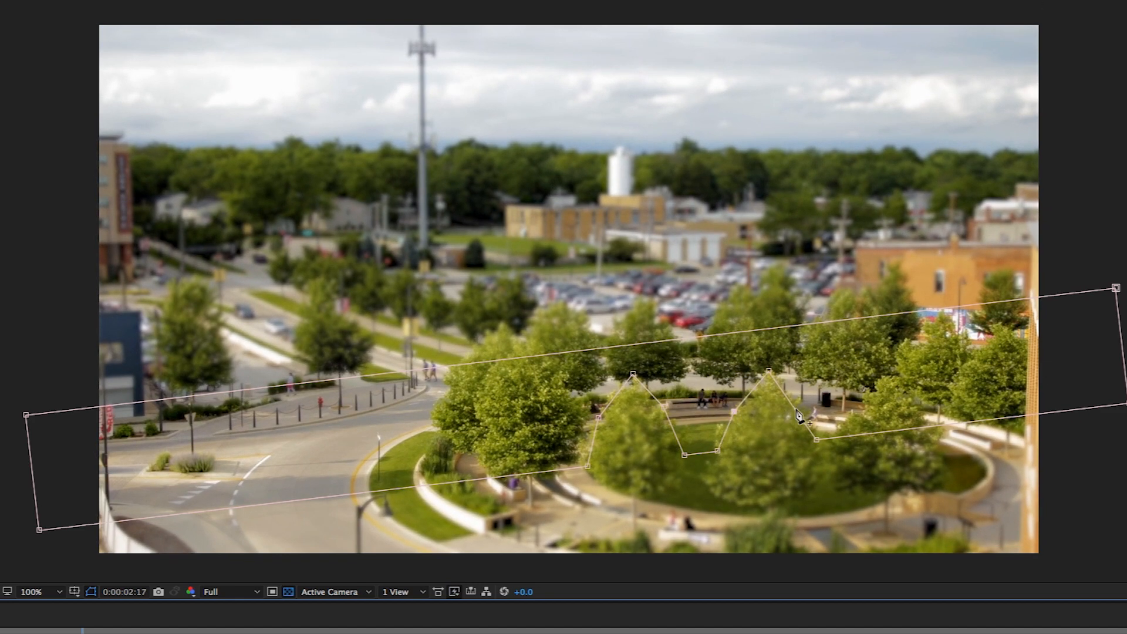
- Raise the mask's lower edge into a peak over the tree at the right end of the circular lawn
click(899, 429)
click(830, 437)
click(941, 423)
drag(899, 429, 883, 377)
- Shape the mask's lower edge around the large tree beside the roundabout, then deselect the layer and preview the timelapse
click(527, 473)
click(576, 468)
click(487, 478)
drag(527, 474, 517, 322)
drag(544, 389, 584, 406)
drag(545, 357, 554, 351)
drag(503, 392, 474, 387)
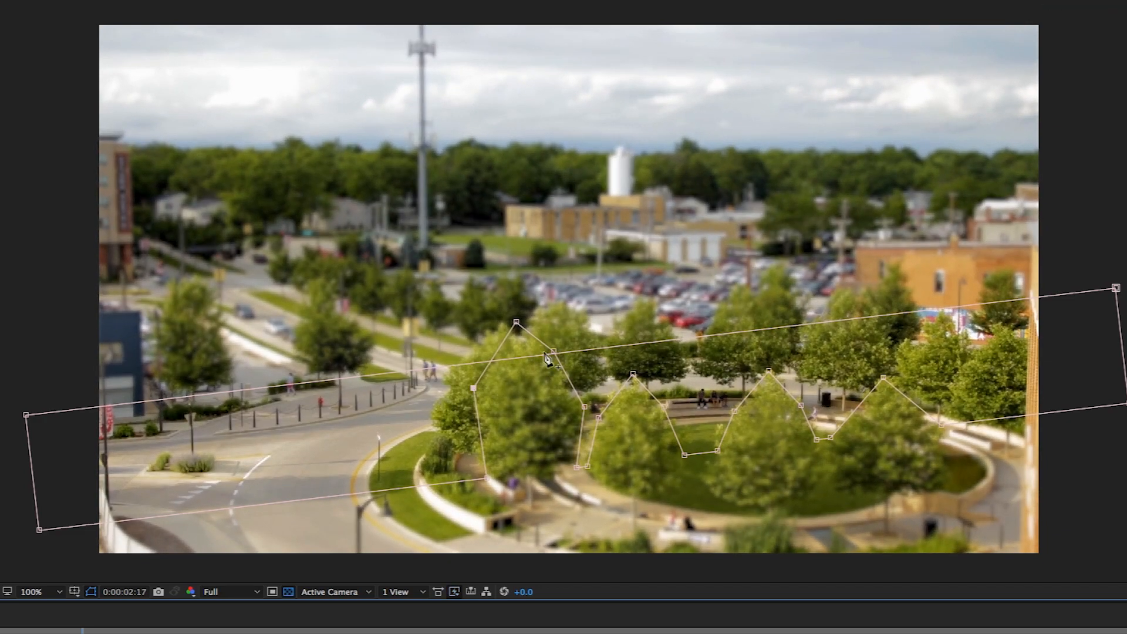
click(347, 633)
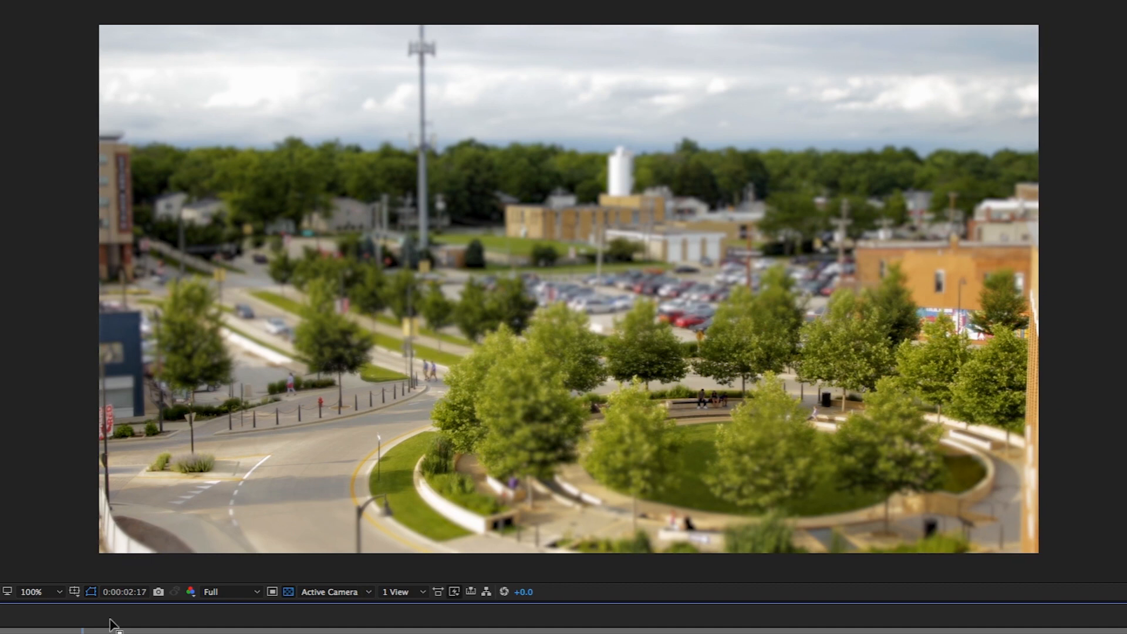
key(space)
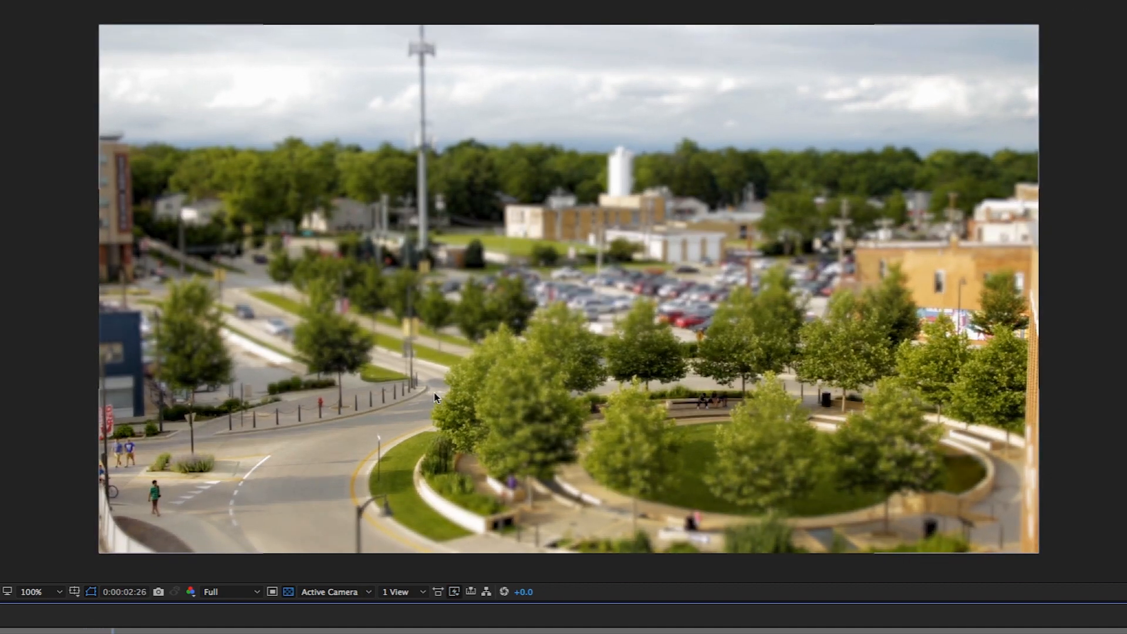
- Raise Adjustment Layer 2's upper mask edge into a rounded peak over the tree standing behind the small round tree
click(70, 633)
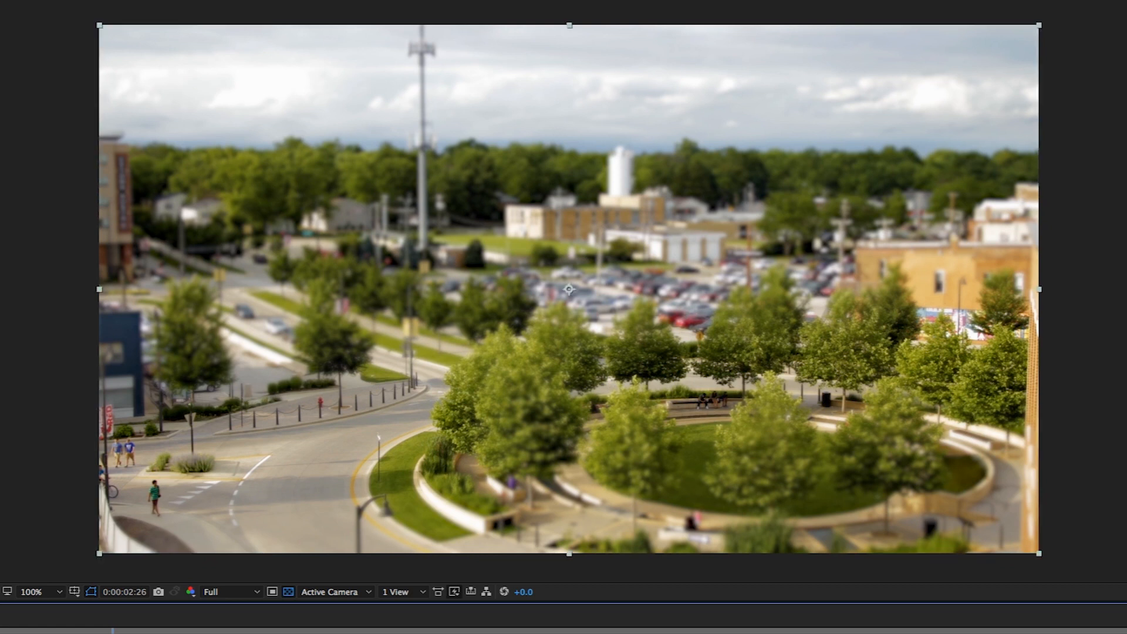
click(70, 633)
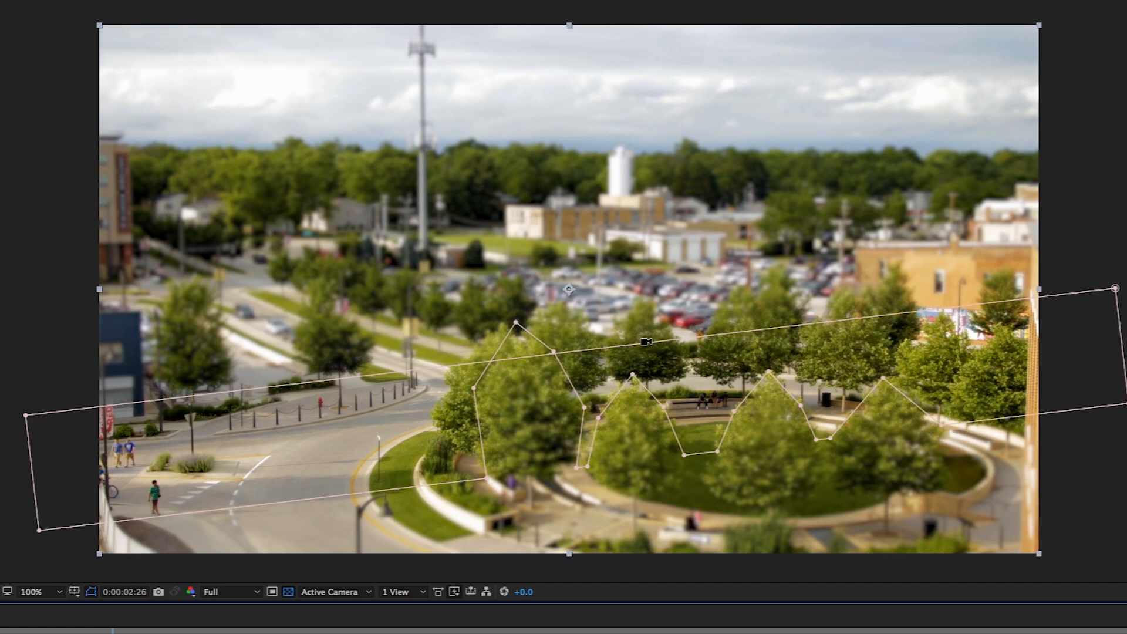
click(648, 342)
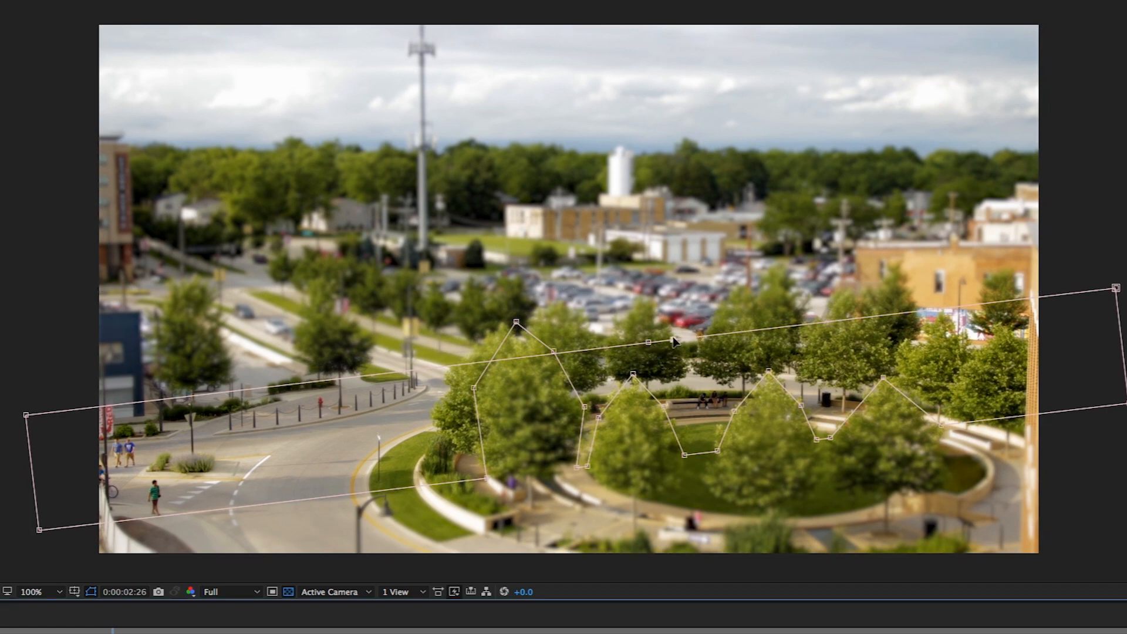
click(613, 347)
drag(648, 341, 646, 301)
drag(660, 320, 623, 323)
- Add points on the mask's upper edge and raise peaks over the next two background trees to the right
click(737, 332)
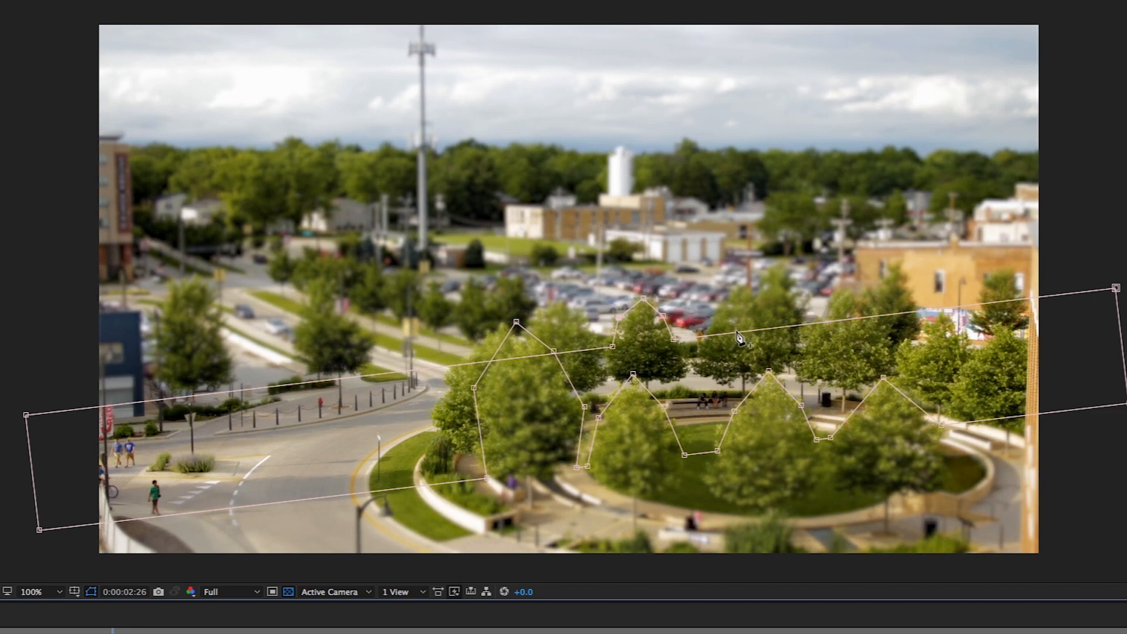
click(755, 330)
drag(742, 335, 744, 318)
click(813, 322)
click(876, 316)
drag(841, 320, 841, 292)
- Raise the mask's upper edge over the top of the large tree group beside the roundabout, then deselect the layer and preview the timelapse
click(467, 361)
click(539, 355)
drag(501, 360, 500, 323)
click(596, 350)
key(F2)
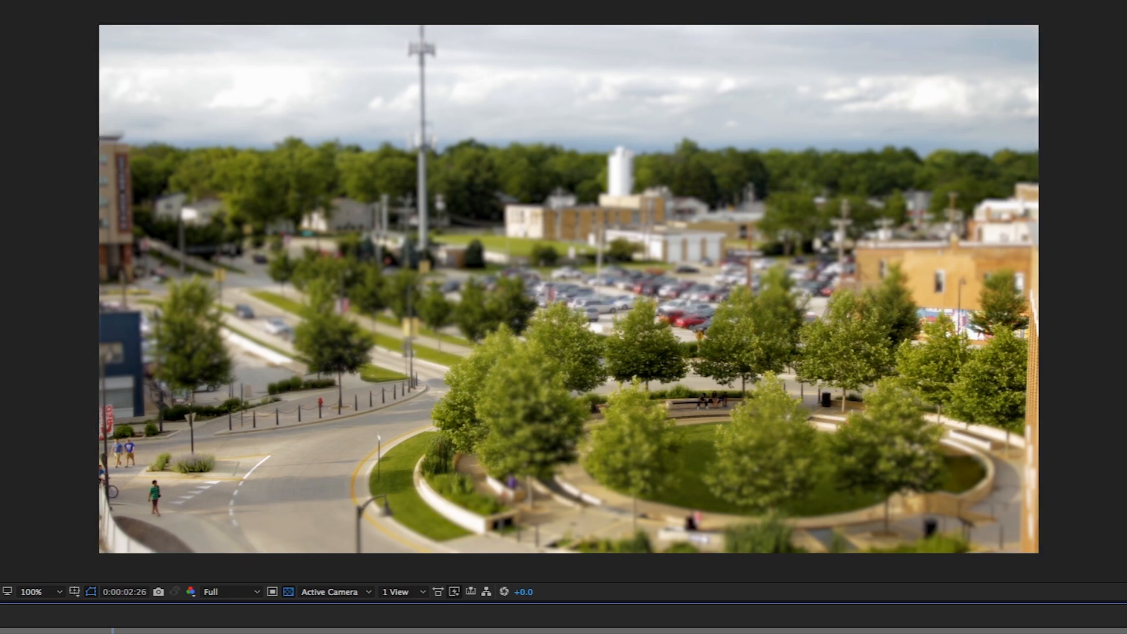
key(space)
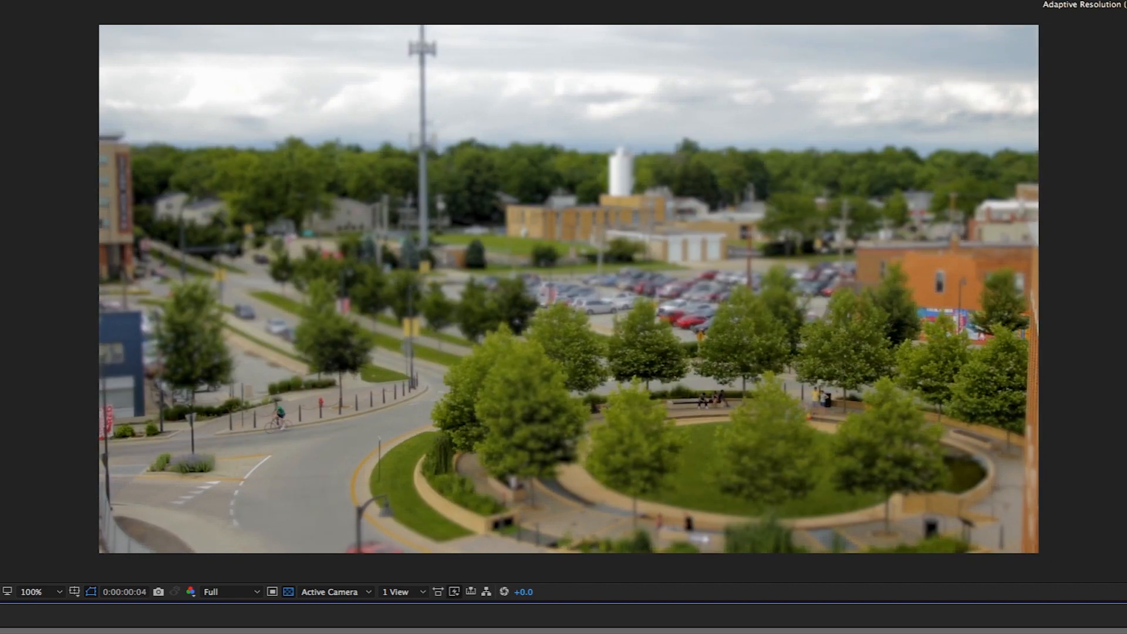